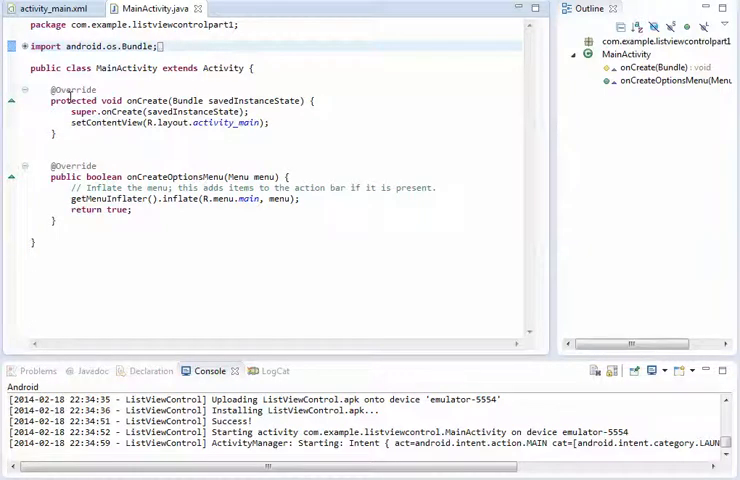
- Add a ListView from the Composite palette to activity_main.xml and stretch it to fill the screen
click(53, 8)
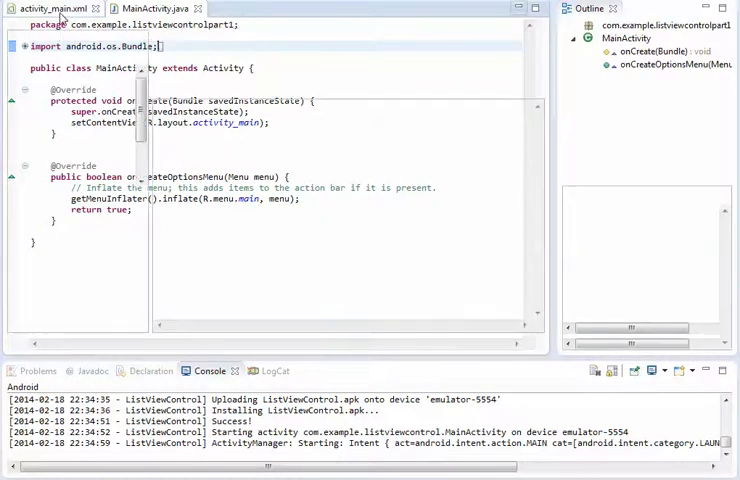
click(47, 228)
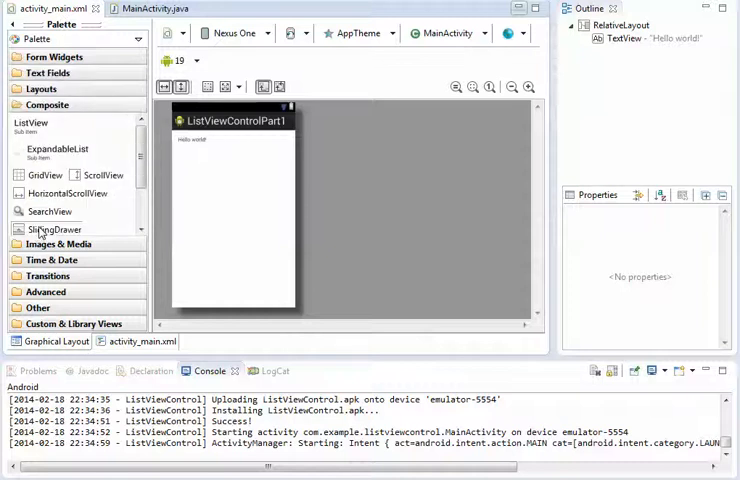
drag(30, 122, 196, 168)
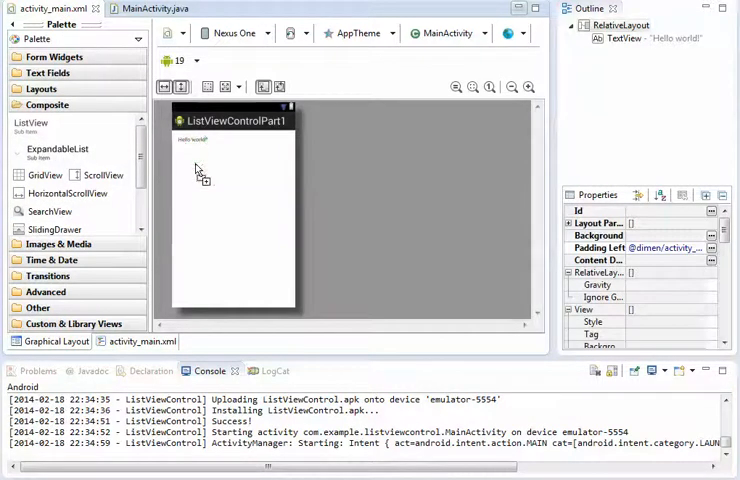
click(196, 168)
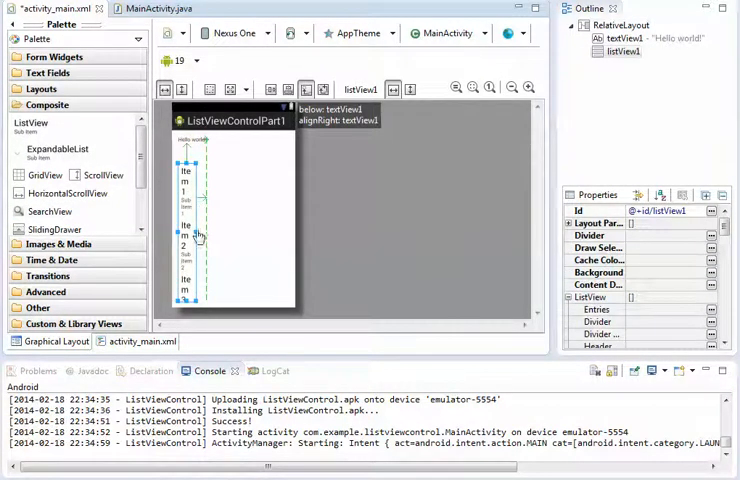
drag(198, 233, 280, 235)
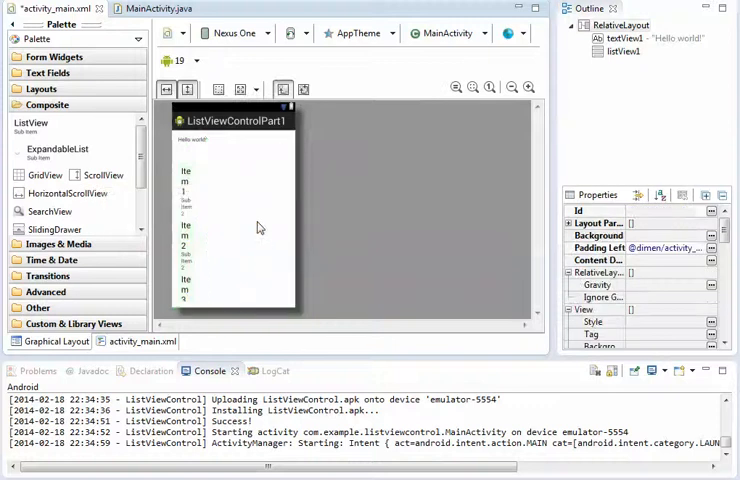
click(228, 219)
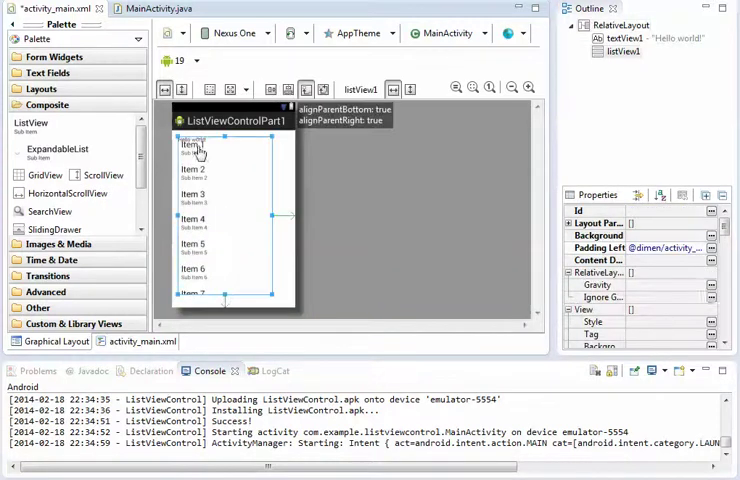
- Remove the Hello world TextView element from the layout's XML source
click(140, 341)
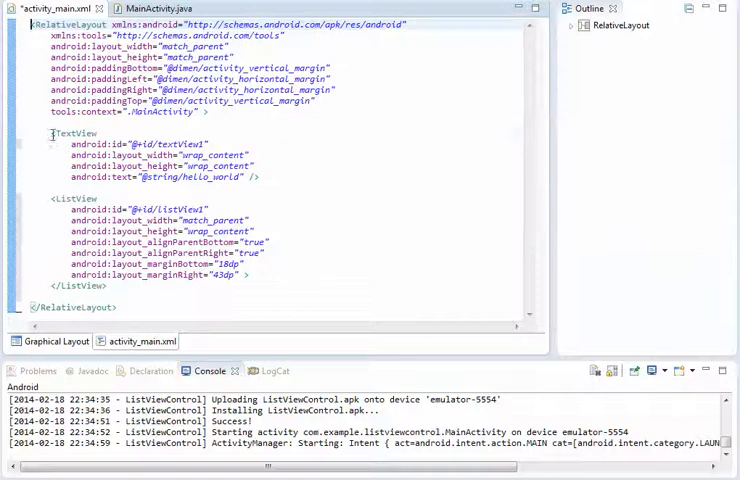
drag(52, 133, 273, 178)
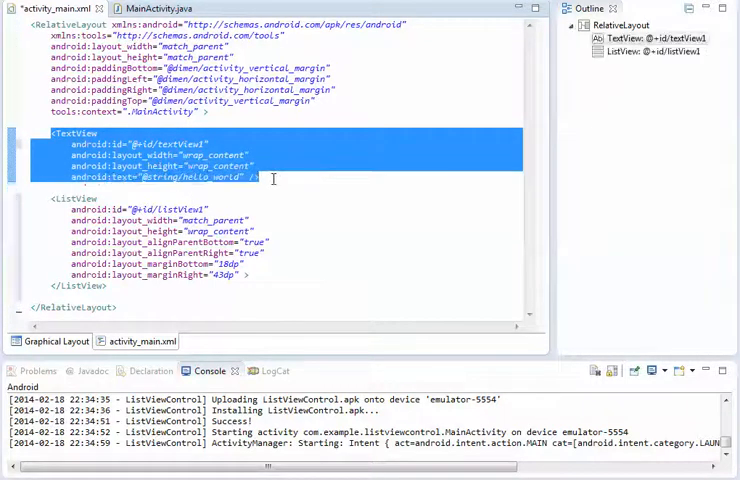
key(Delete)
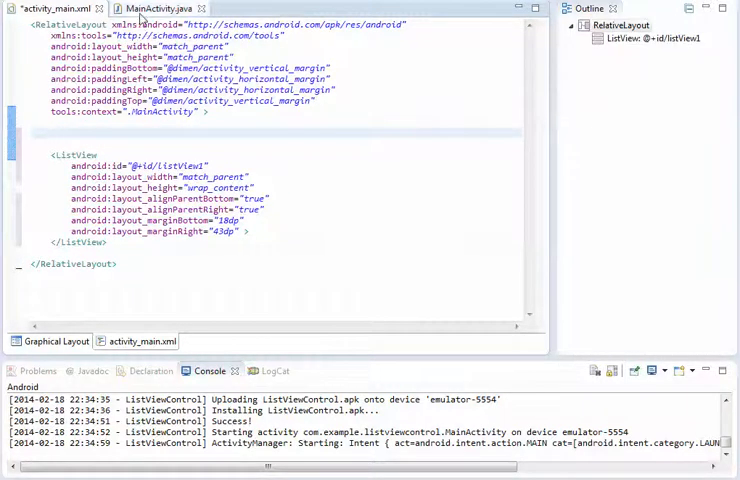
- Declare a ListView field lv in MainActivity, then organize imports and reformat the source
click(145, 8)
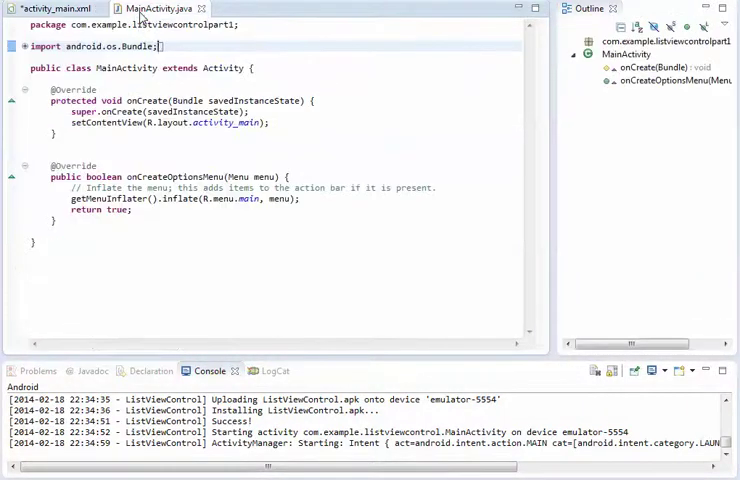
click(121, 82)
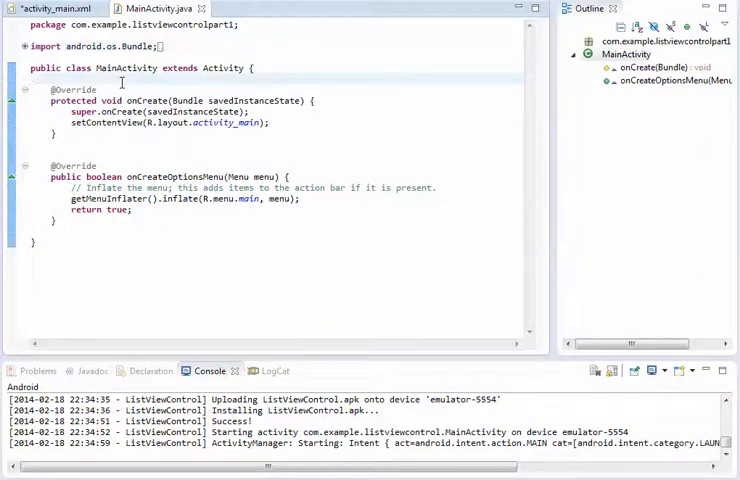
text(Li)
key(Down)
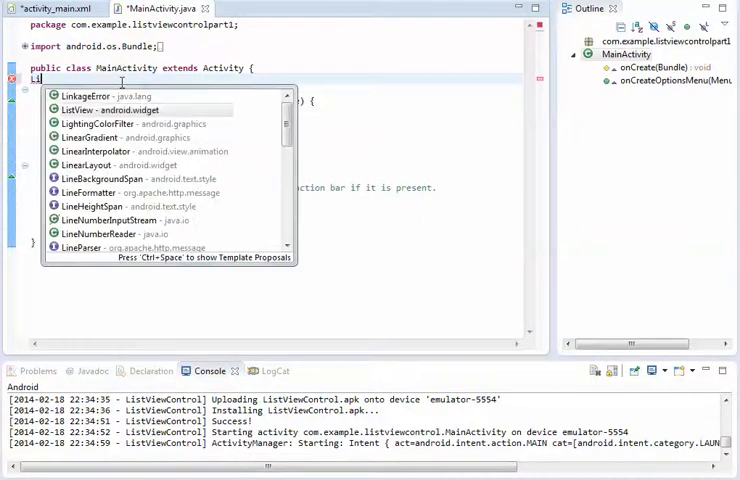
key(Return)
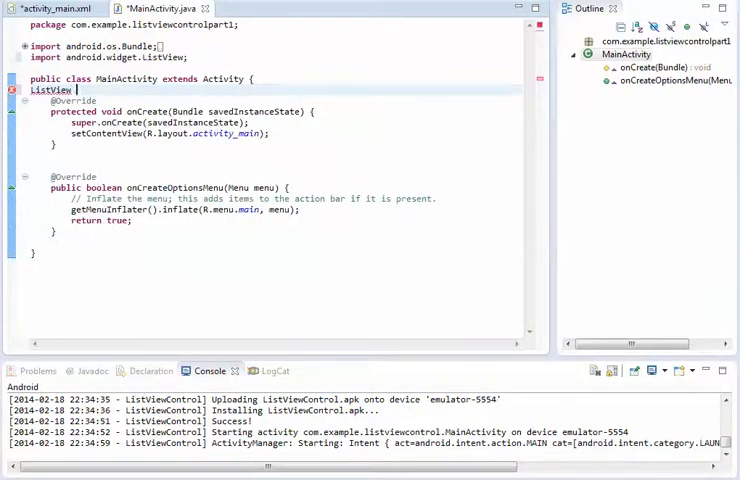
text(lv;)
key(Return)
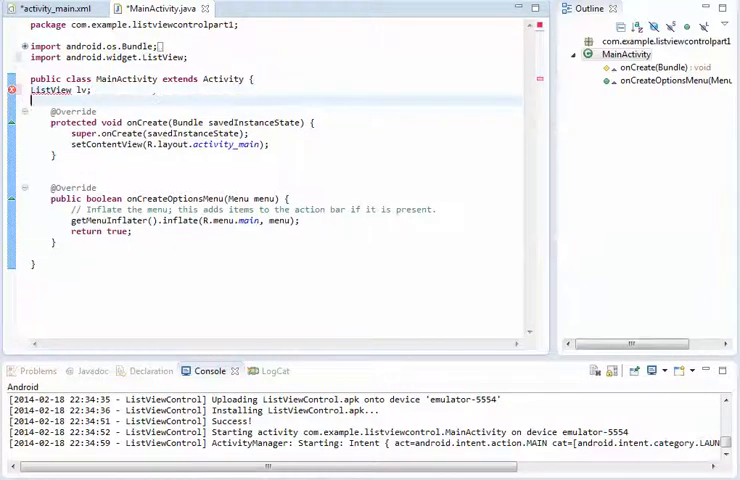
key(ctrl+shift+o)
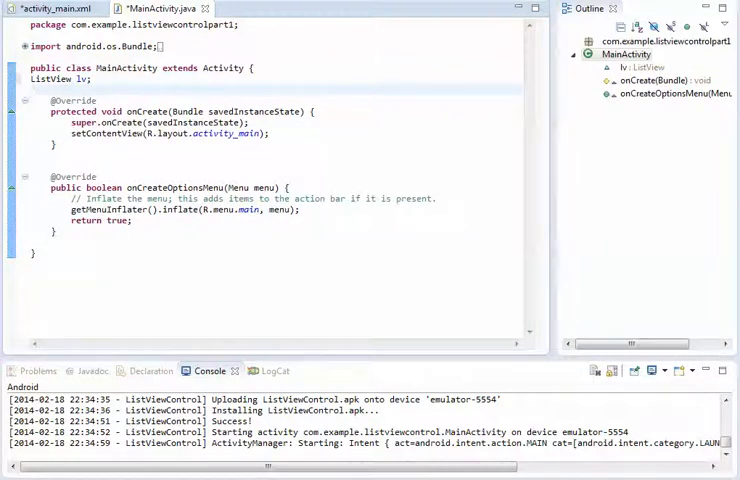
key(ctrl+shift+f)
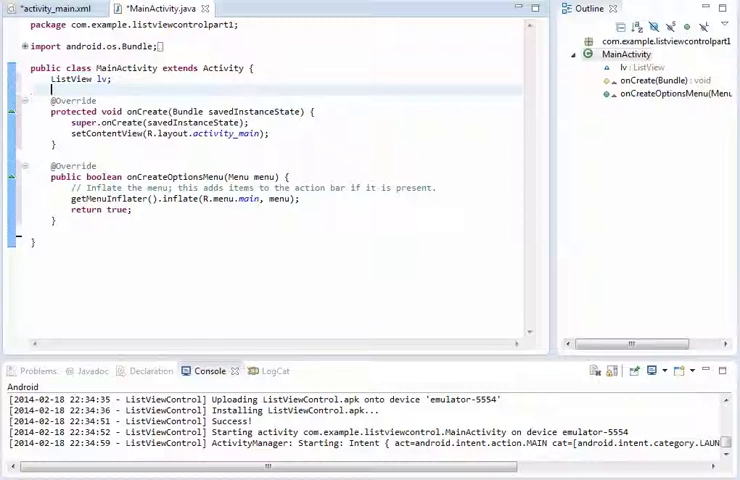
text(Str)
- Declare String List[] holding "Android", "windows" and "IOS"
key(ctrl+space)
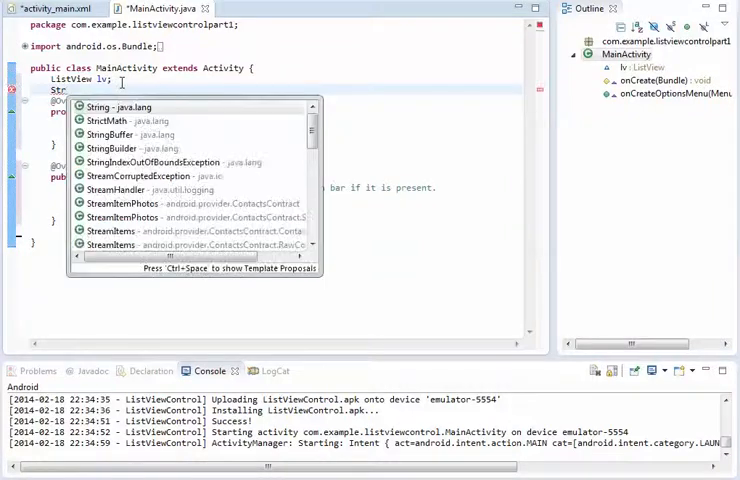
key(Return)
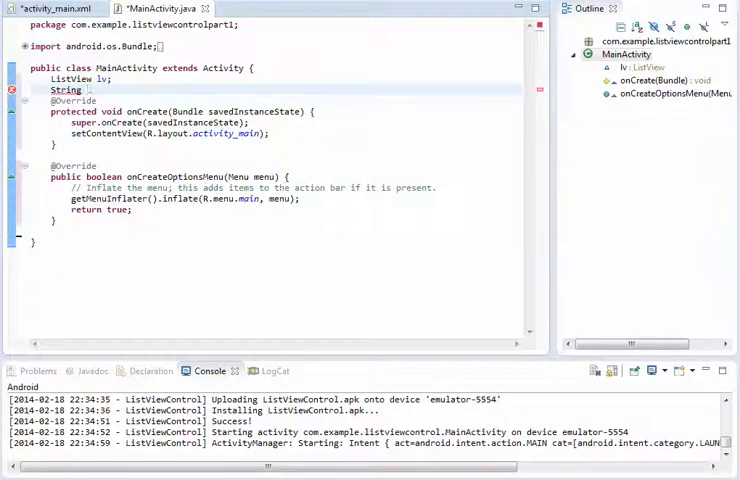
text(List)
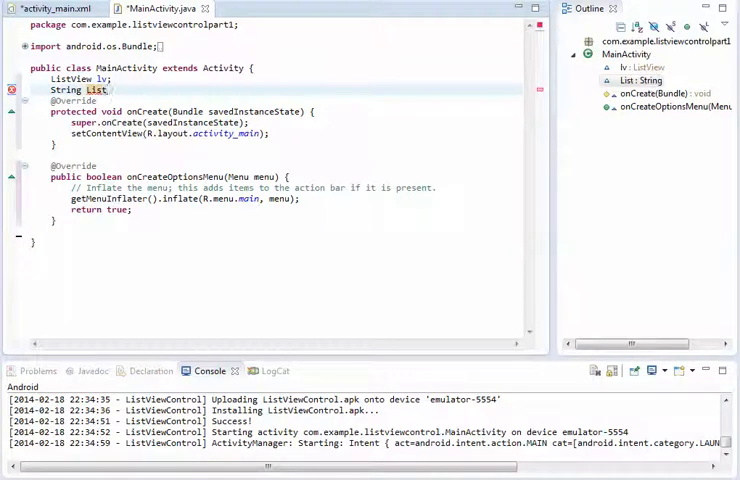
text([)
text(=)
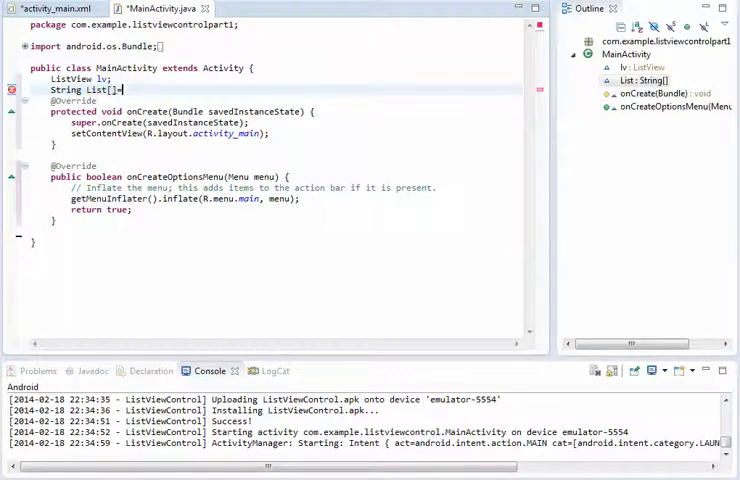
text({})
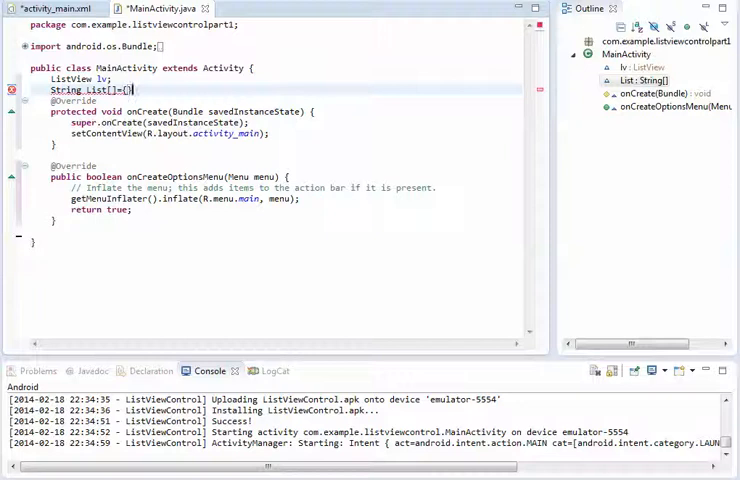
text(;)
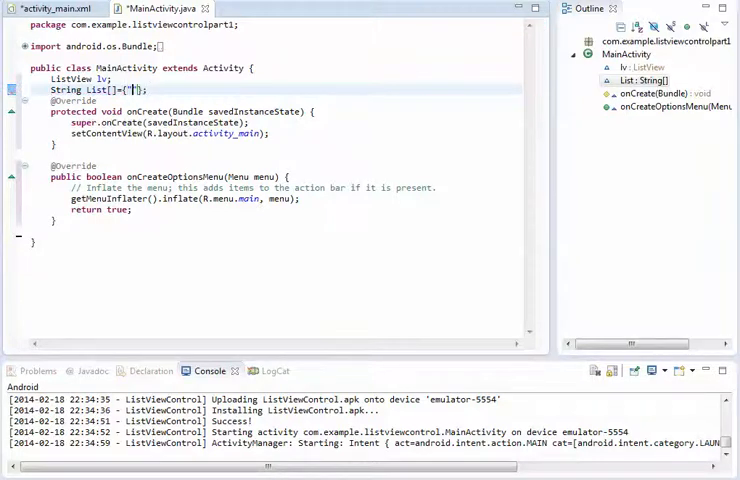
text("Android)
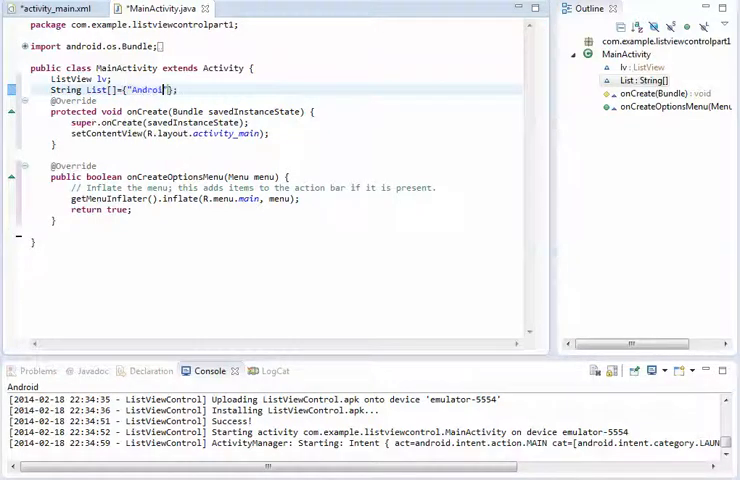
text(",")
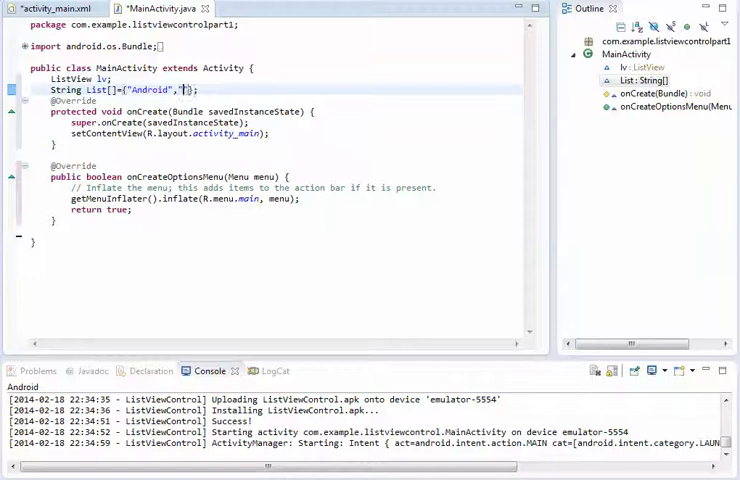
text(windows)
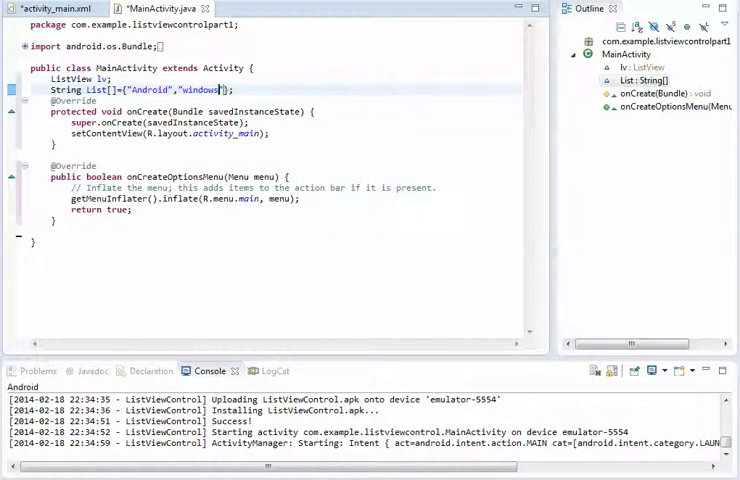
text(",)
text("IOS)
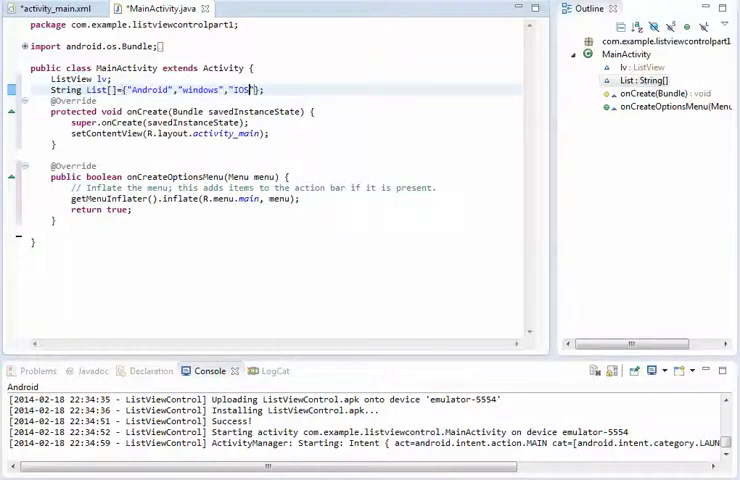
key(End)
key(Return)
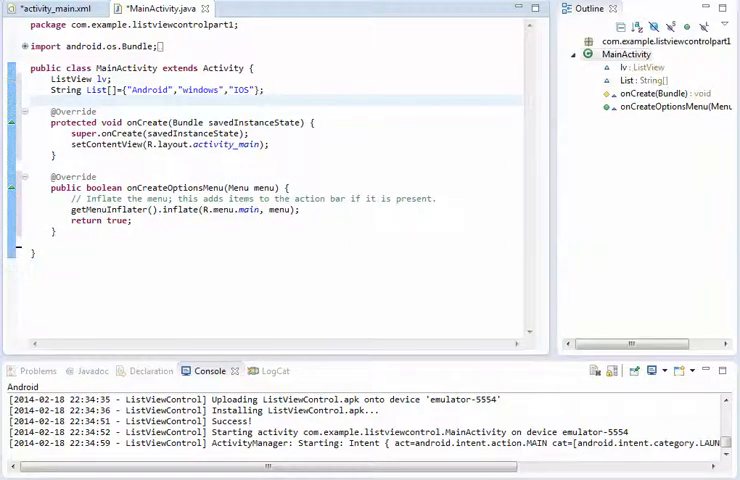
- Save the file and start lv=(ListView) on a new line below setContentView in onCreate
click(293, 146)
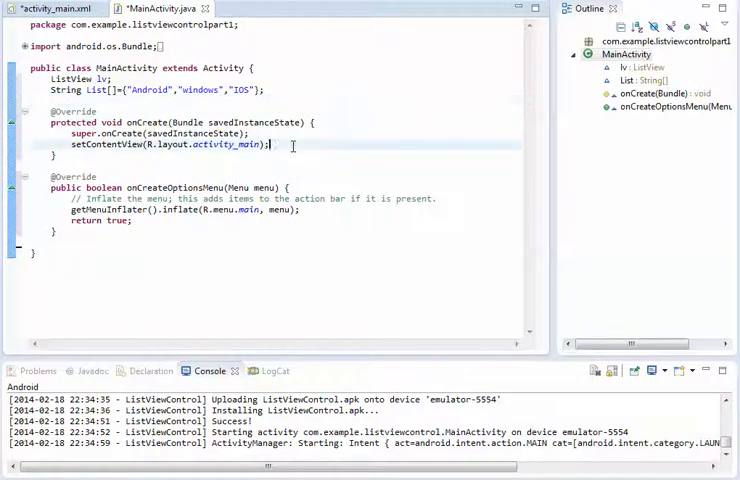
key(Return)
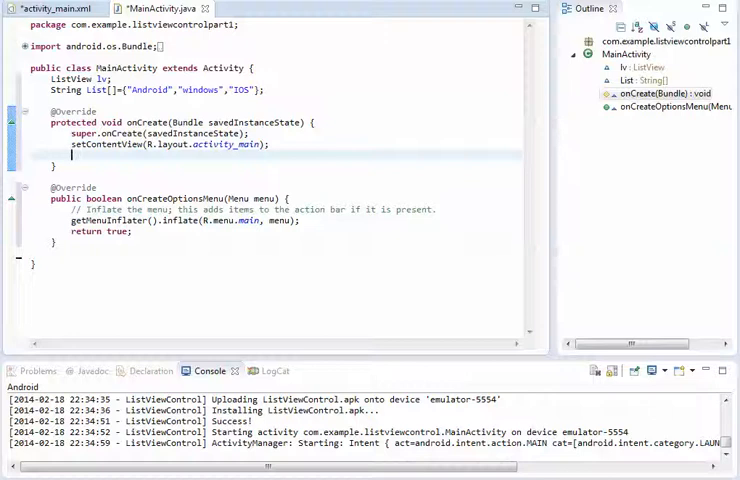
key(ctrl+s)
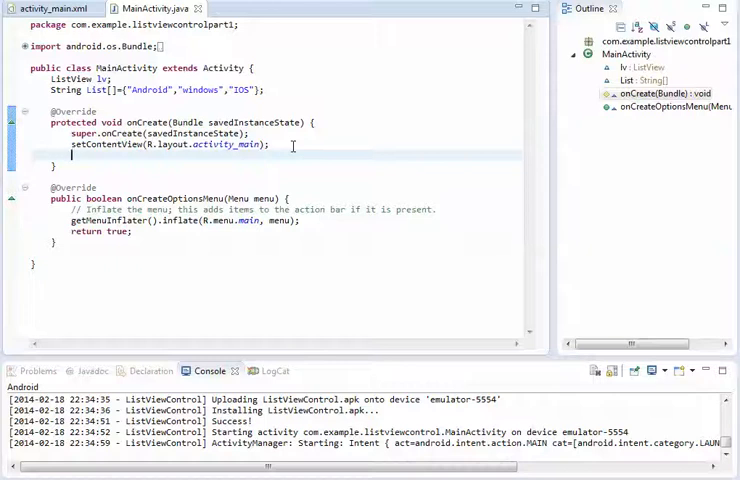
text(lv)
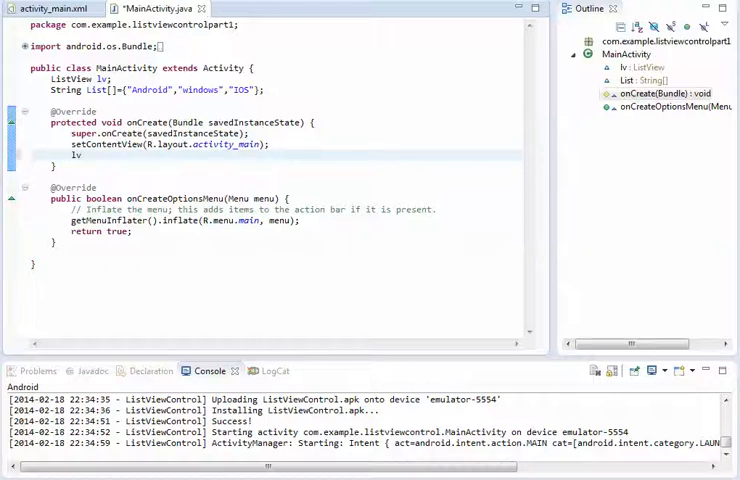
text(=)
text(()
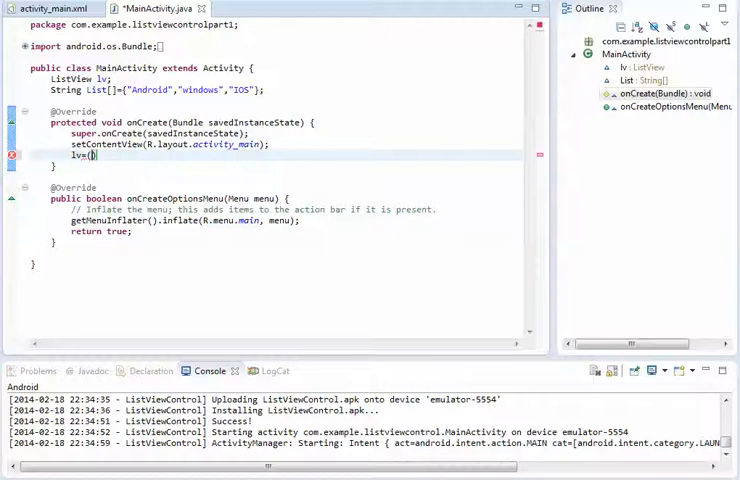
text(L)
text(i)
key(ctrl+space)
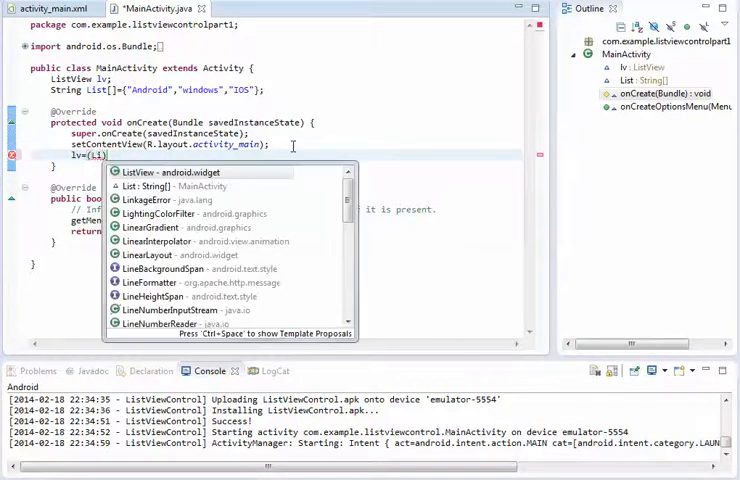
key(Return)
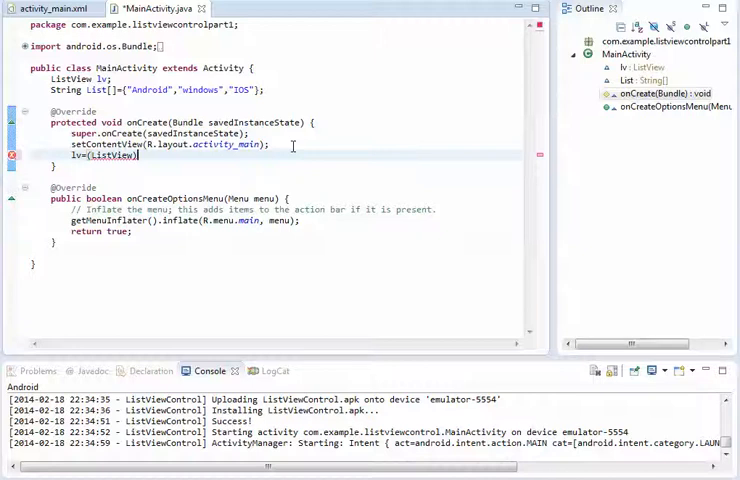
text(fin)
- Complete the assignment with findViewById(R.id.listView1) via content assist
key(ctrl+space)
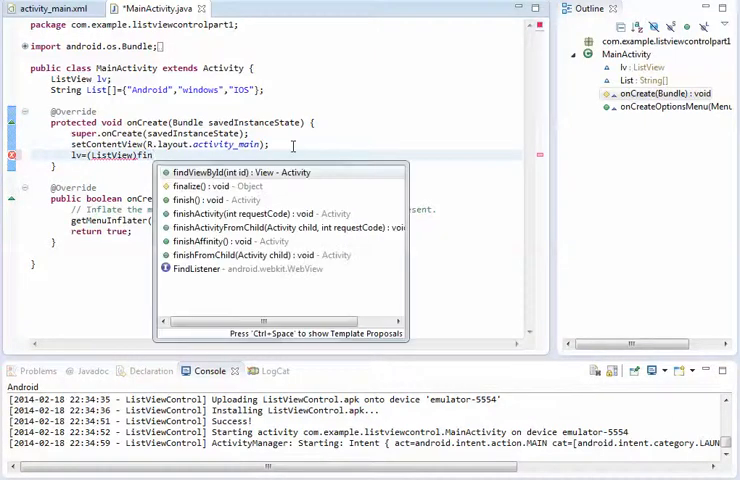
key(Return)
text(R)
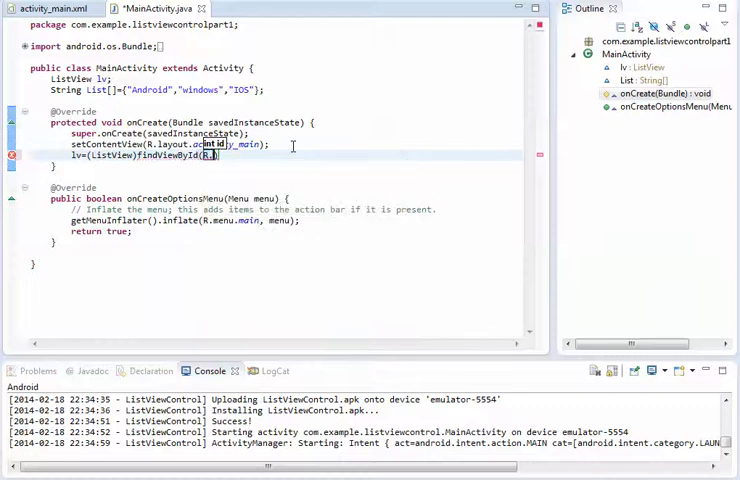
text(.)
key(Down)
key(Down)
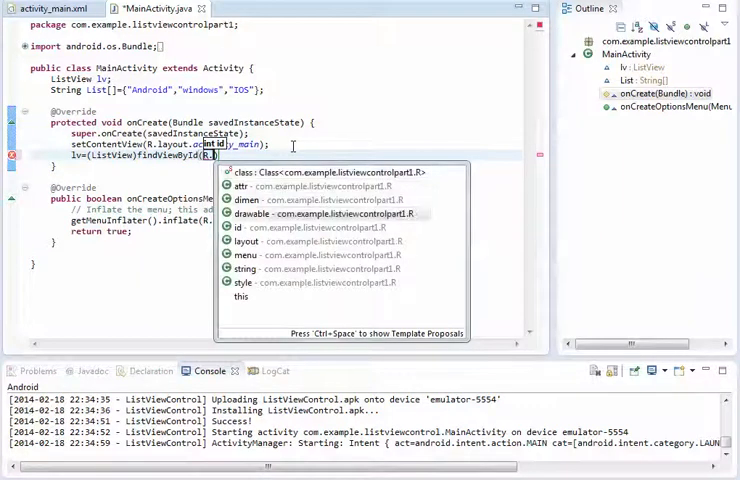
key(Down)
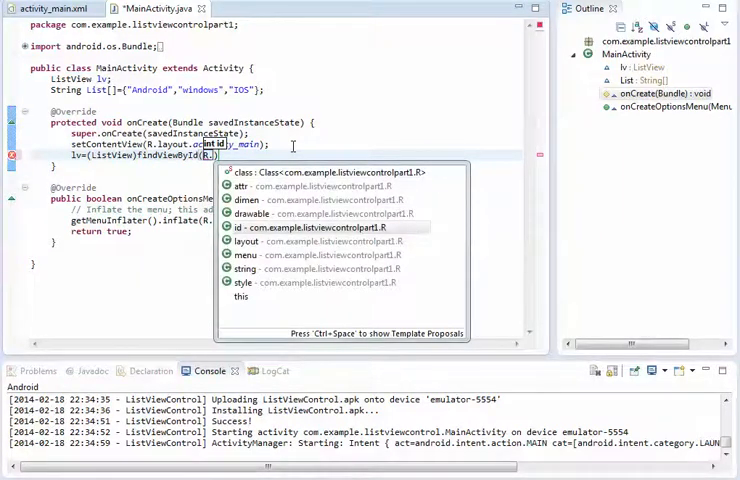
key(Return)
text(.)
key(Down)
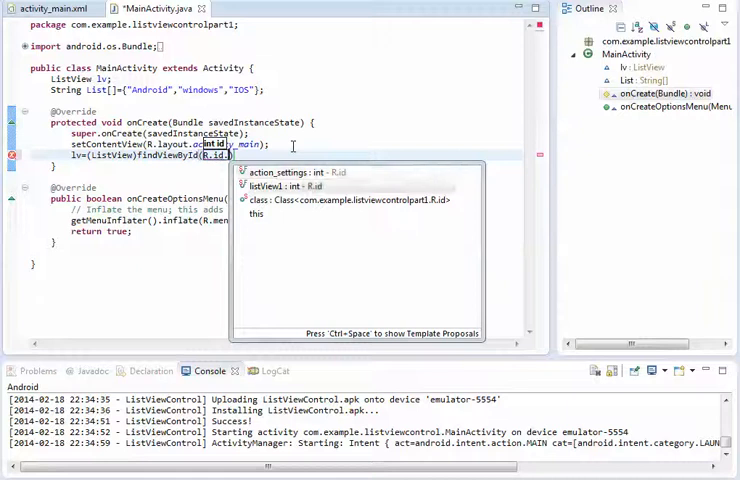
key(Return)
key(End)
text(;)
key(Return)
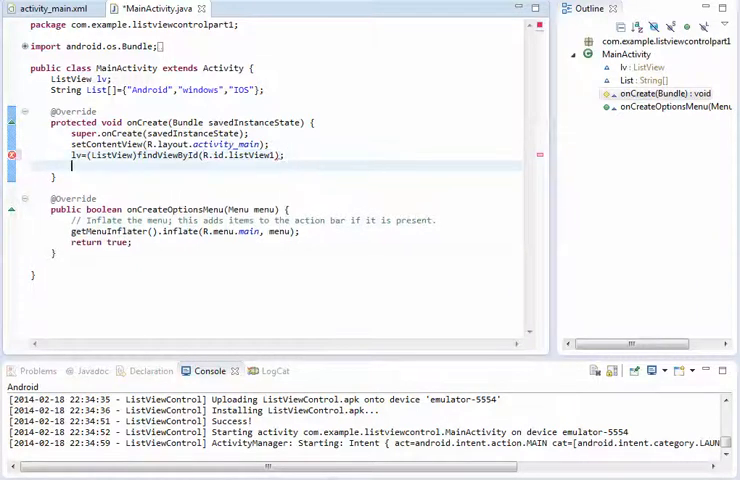
text(Ar)
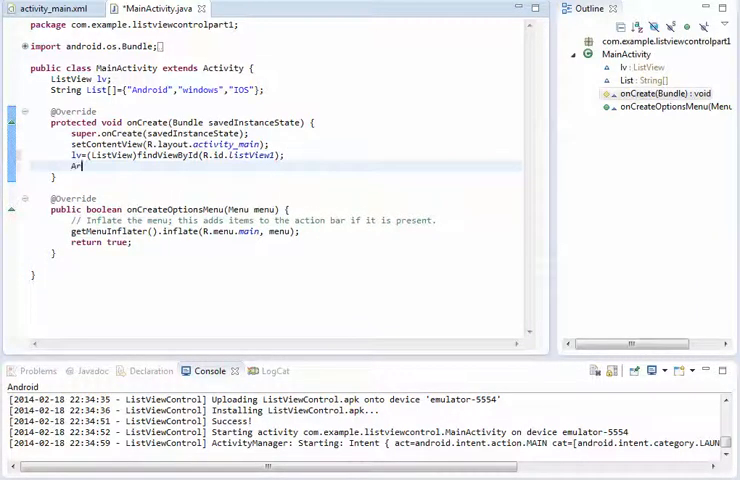
text(r)
- Insert an ArrayAdapter<String> constructor call taking context, resource and list arguments
key(Down)
key(Down)
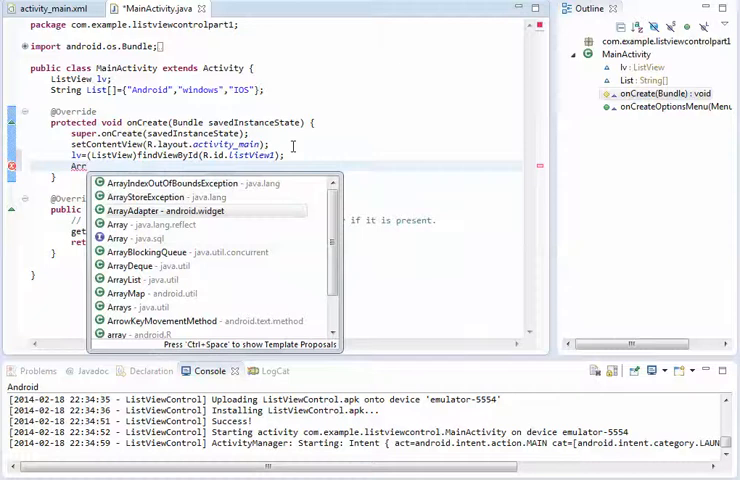
key(Return)
text(Str)
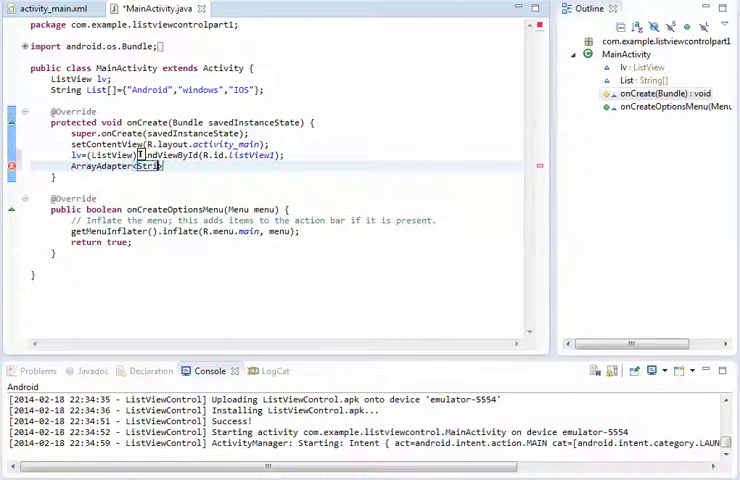
text(ing>)
key(Return)
text(ar)
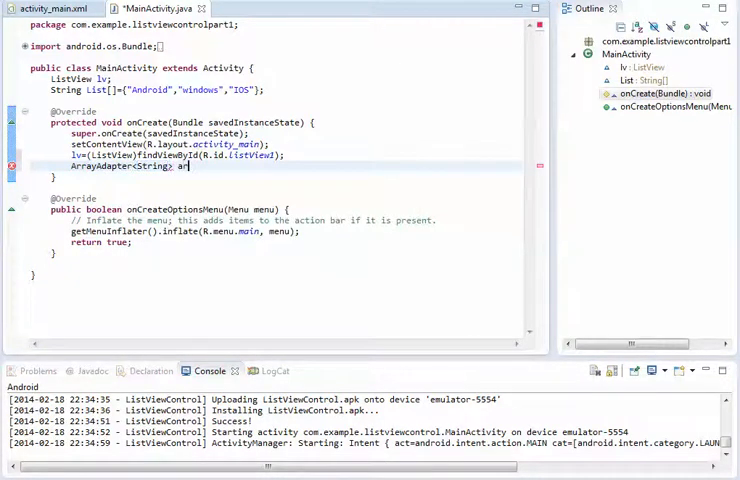
text(d )
text(=new)
key(ctrl+space)
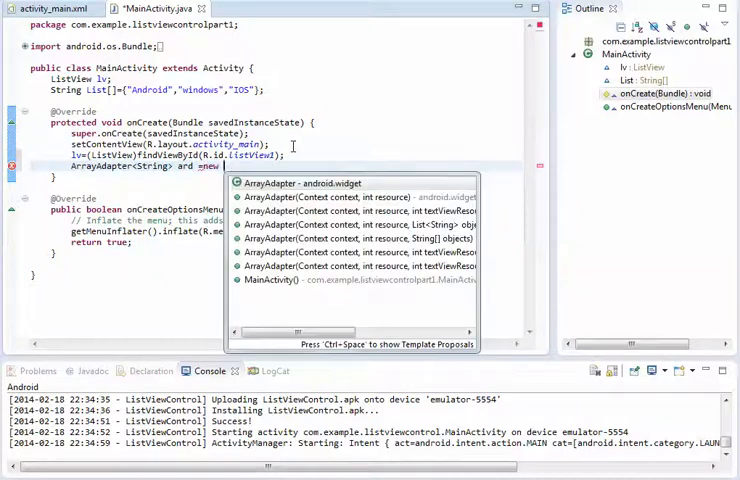
key(Down)
key(Down)
key(Down)
key(Return)
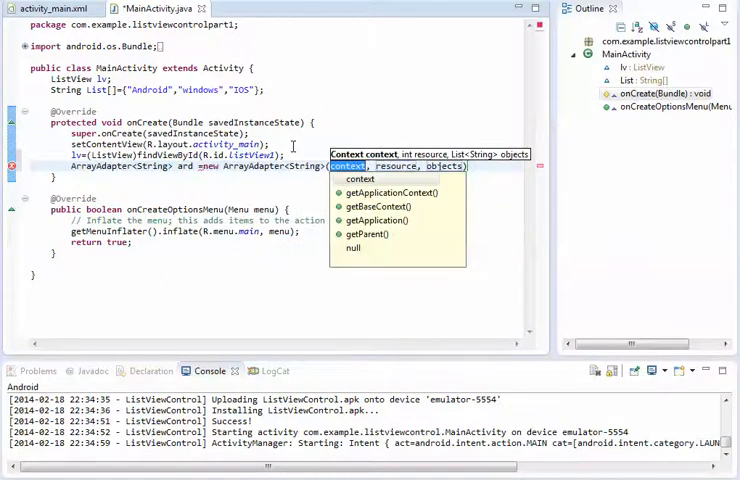
text(this)
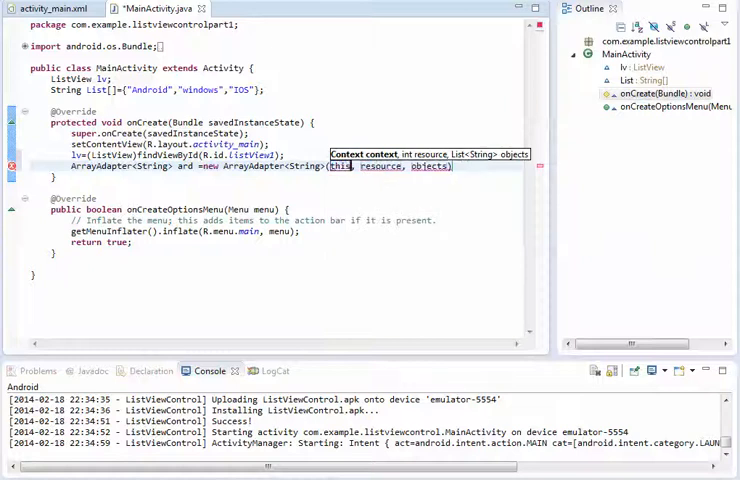
key(Tab)
text(a)
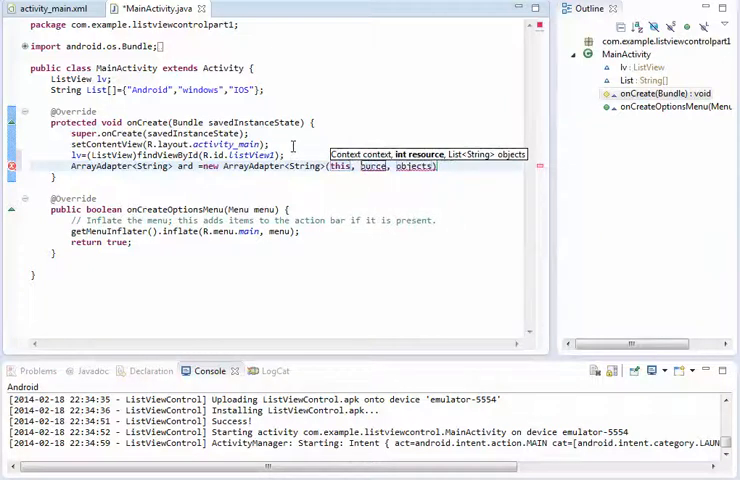
key(BackSpace)
key(BackSpace)
key(BackSpace)
key(BackSpace)
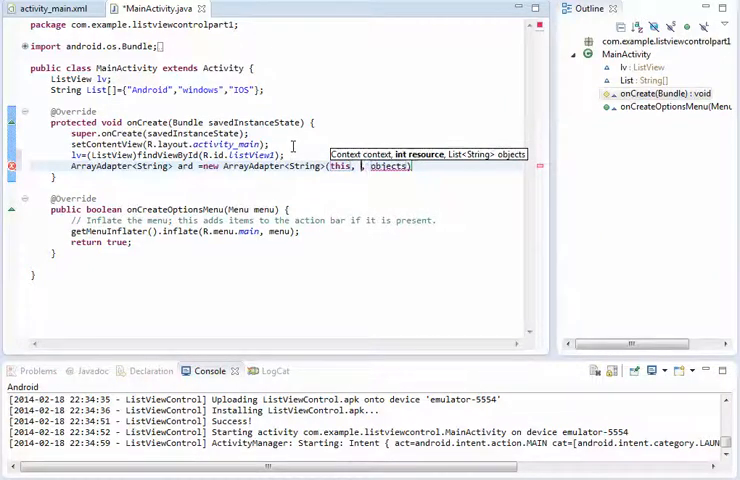
text(andr)
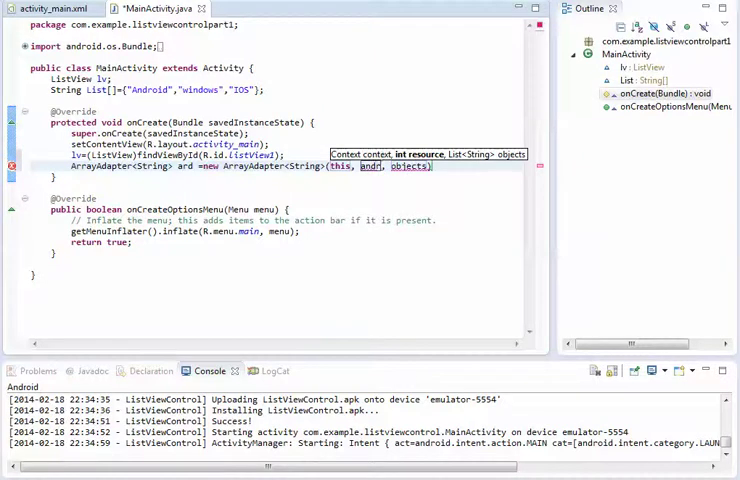
- Set the resource argument to android.R.layout.simple_list_item_1
key(ctrl+space)
key(Return)
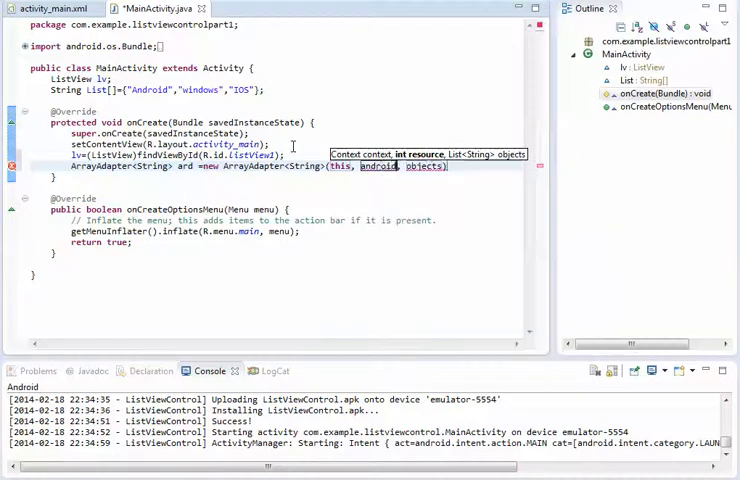
text(.)
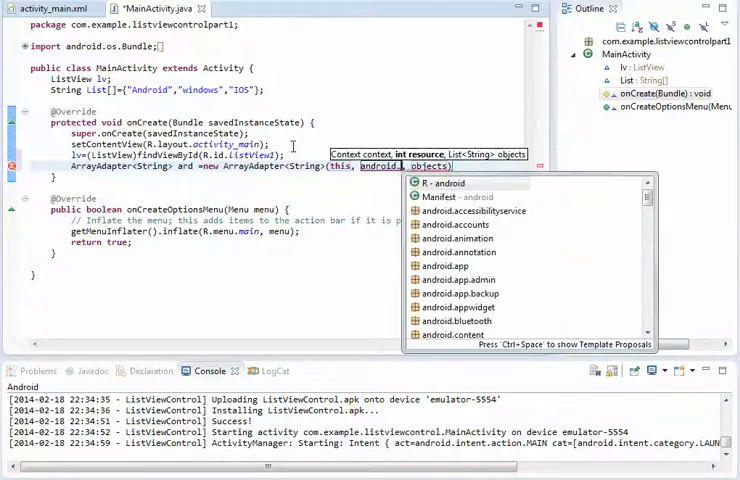
text(R.)
key(Down)
key(Down)
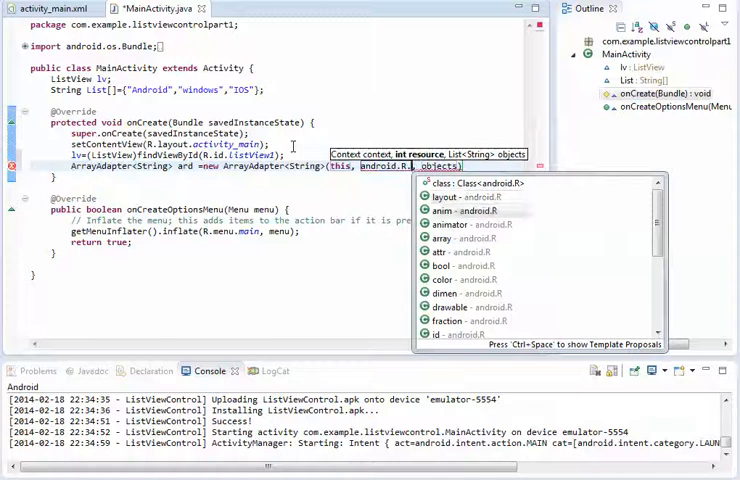
key(Return)
text(.)
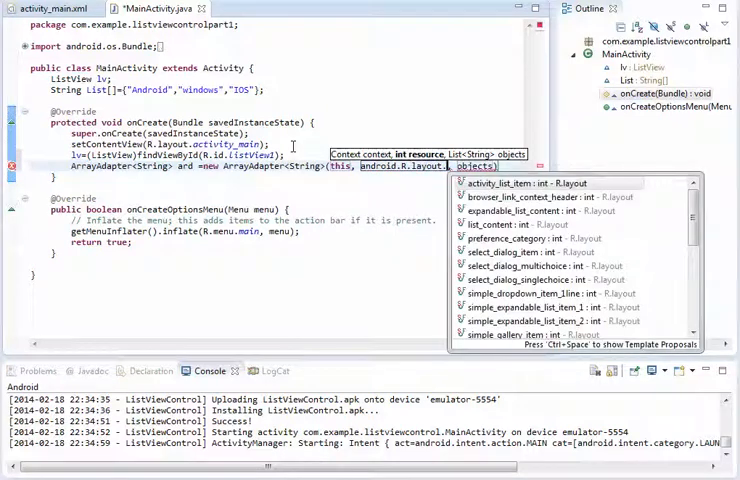
text(sim)
key(Down)
key(Down)
key(Down)
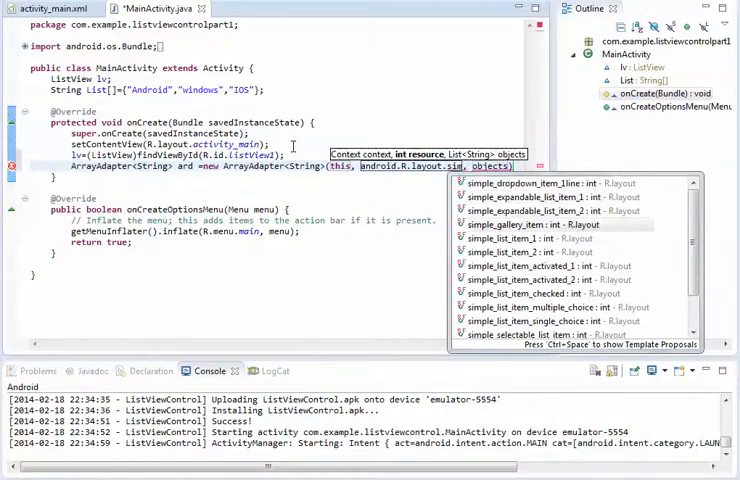
key(Down)
key(Return)
text(,)
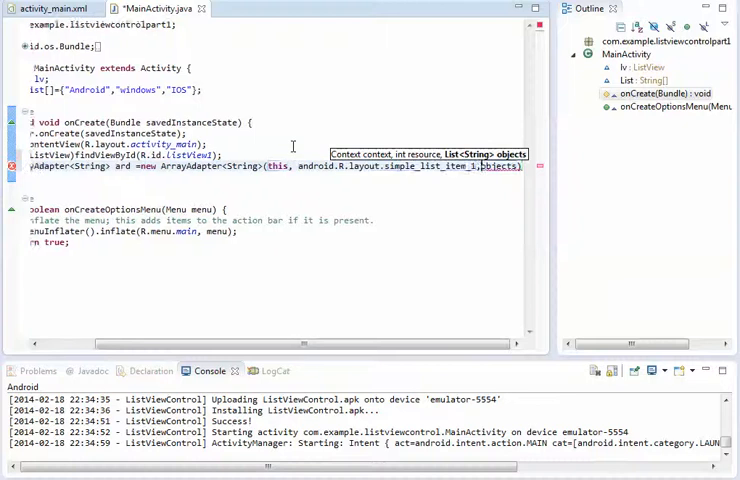
text(L)
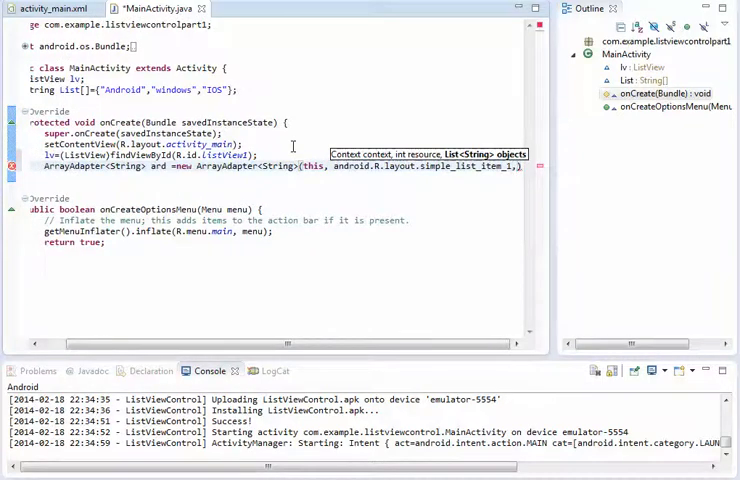
- Pass the List array as the data argument and end the ArrayAdapter statement
key(ctrl+space)
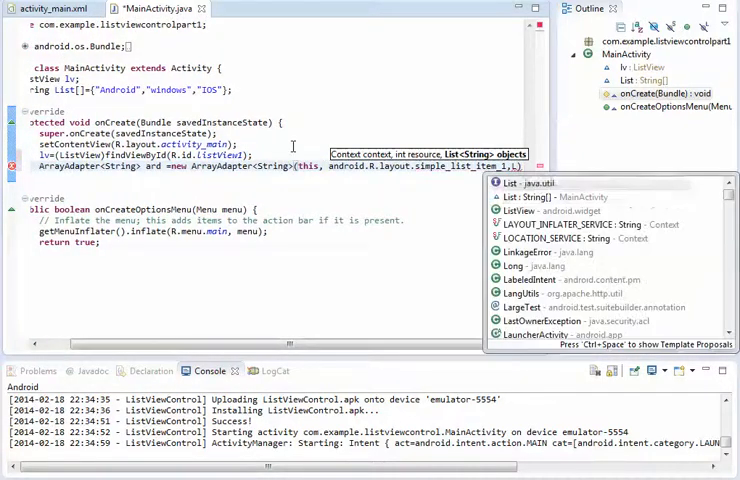
key(Down)
key(Return)
key(End)
text(;)
key(Return)
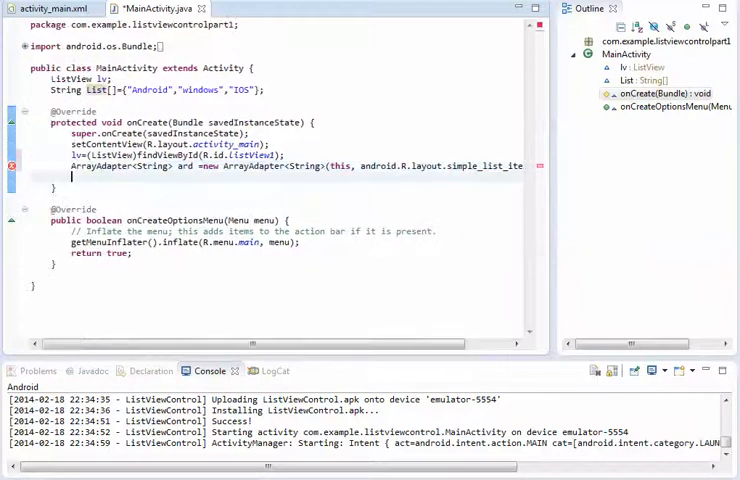
text(//)
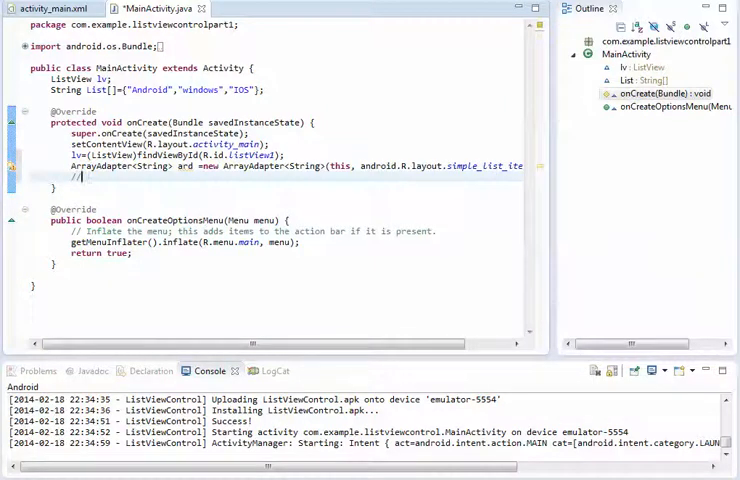
text(Bin)
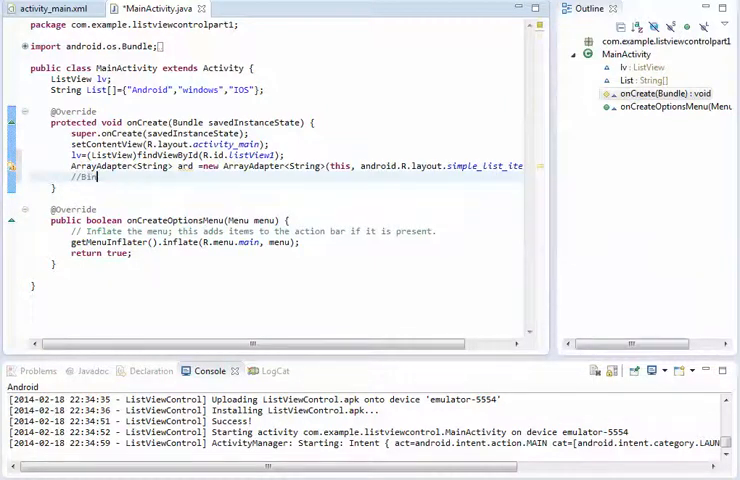
text(ding)
text( adapter)
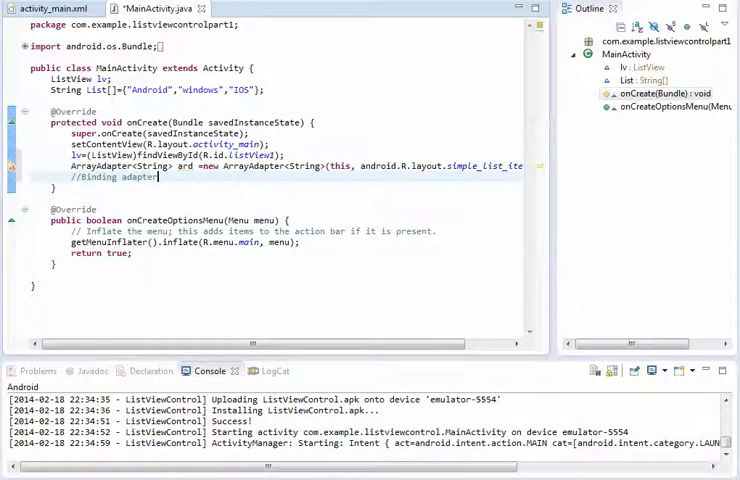
- Add a //Binding adapter comment followed by lv.setAdapter(ard);
key(Return)
text(l)
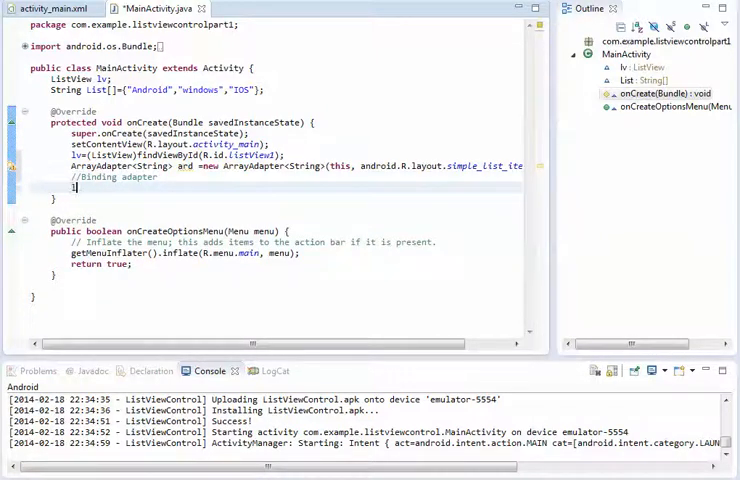
text(v.)
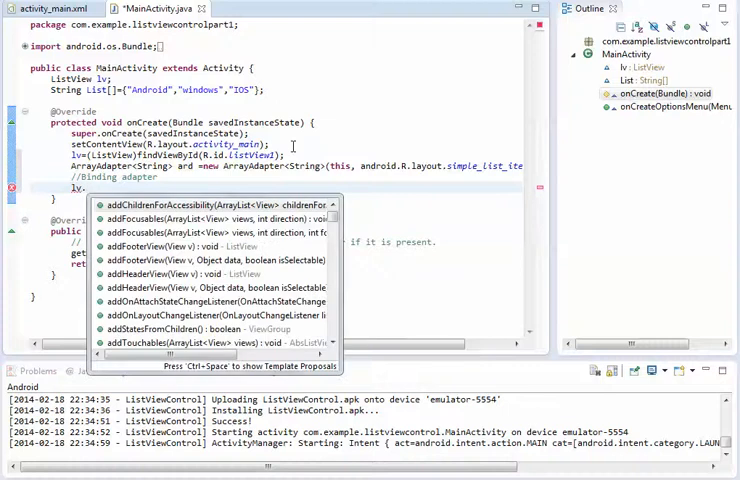
text(se)
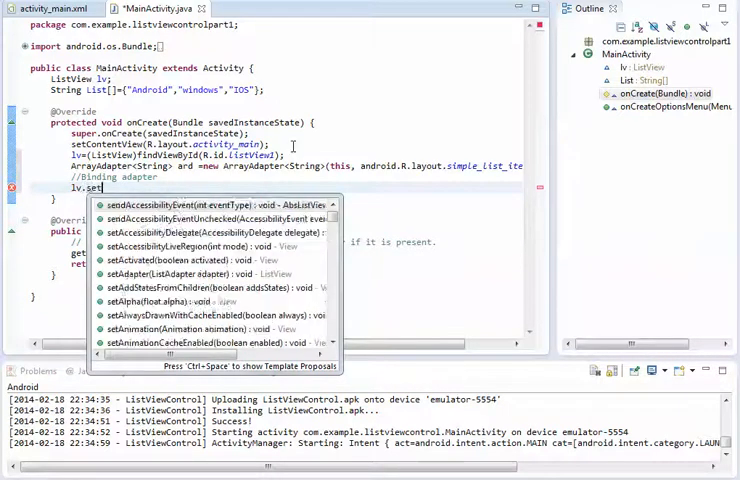
text(ta)
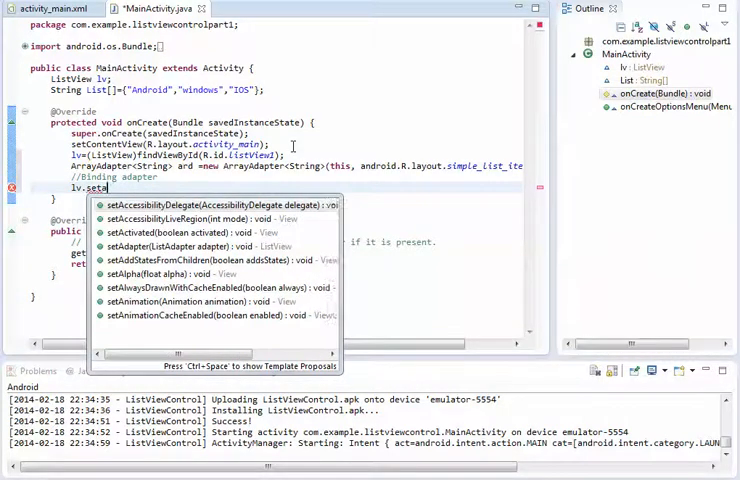
text(d)
key(Return)
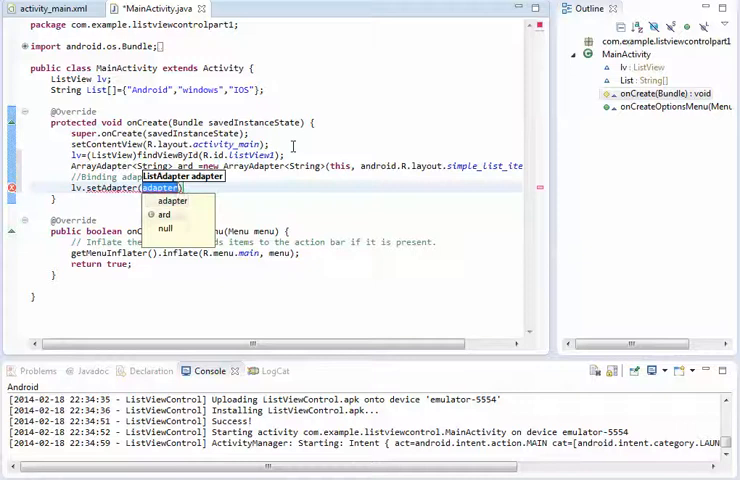
key(Down)
key(Return)
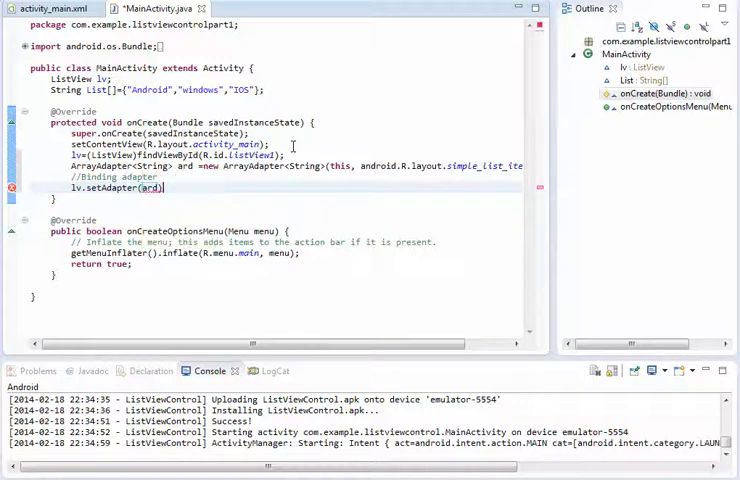
text(;)
key(Return)
key(Return)
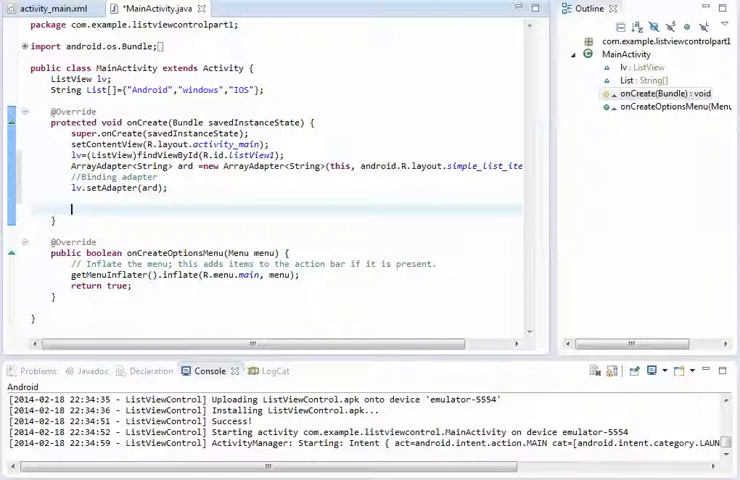
text(lv.s)
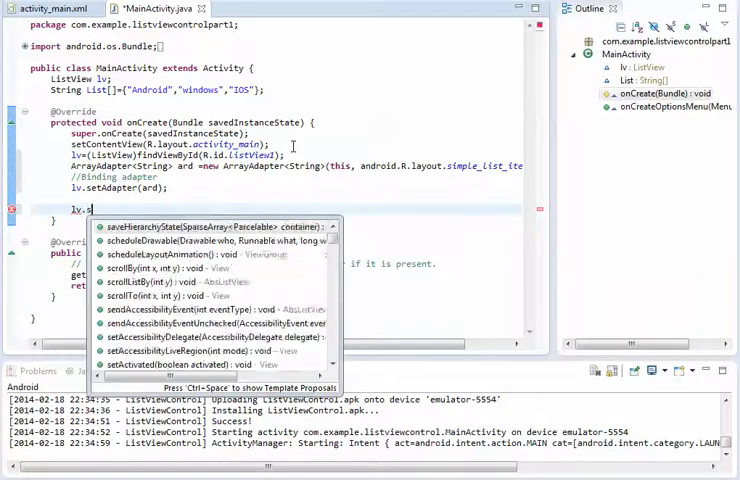
text(eton)
- Call lv.setOnItemClickListener, correcting the mistyped method name via content assist
key(ctrl+space)
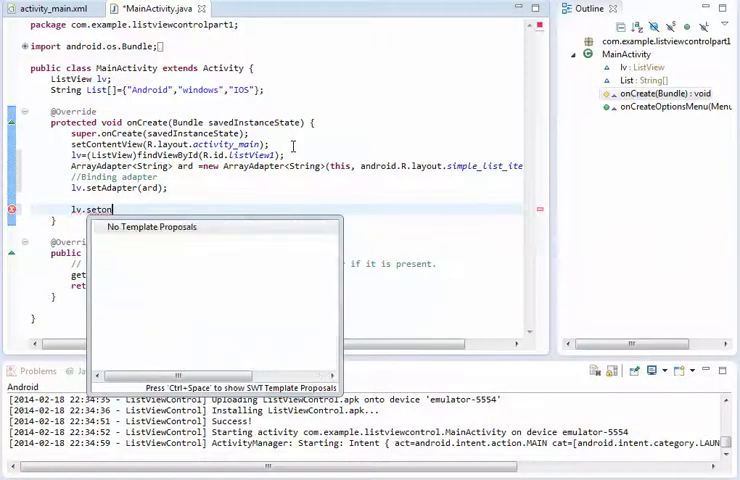
key(ctrl+space)
key(ctrl+space)
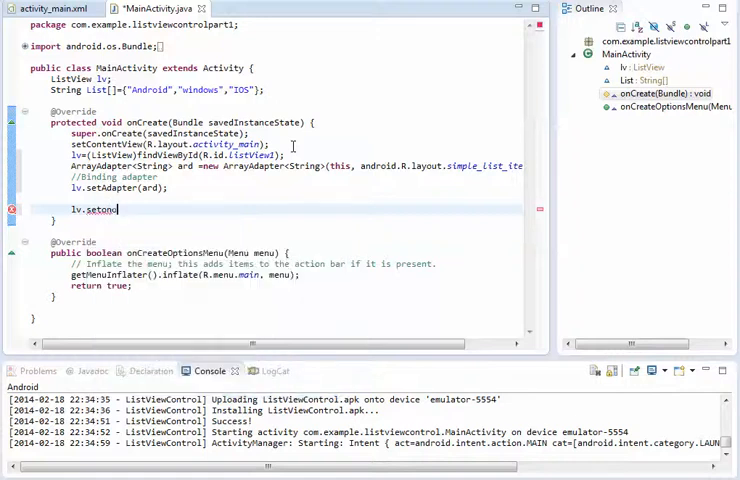
text(nI)
key(ctrl+space)
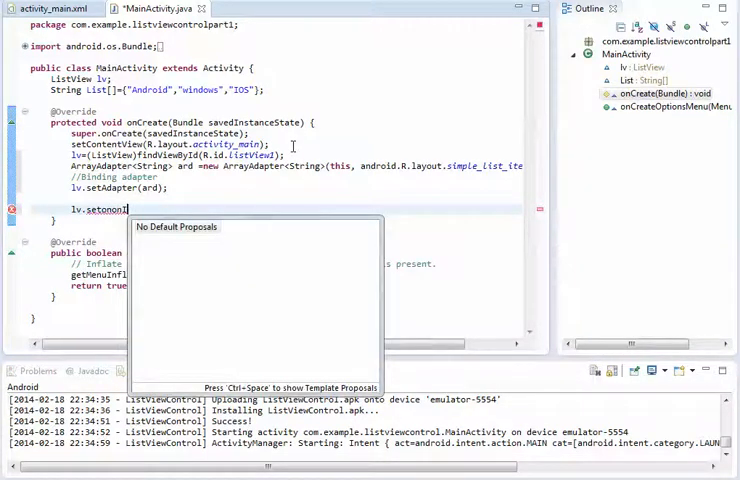
key(BackSpace)
key(ctrl+space)
key(BackSpace)
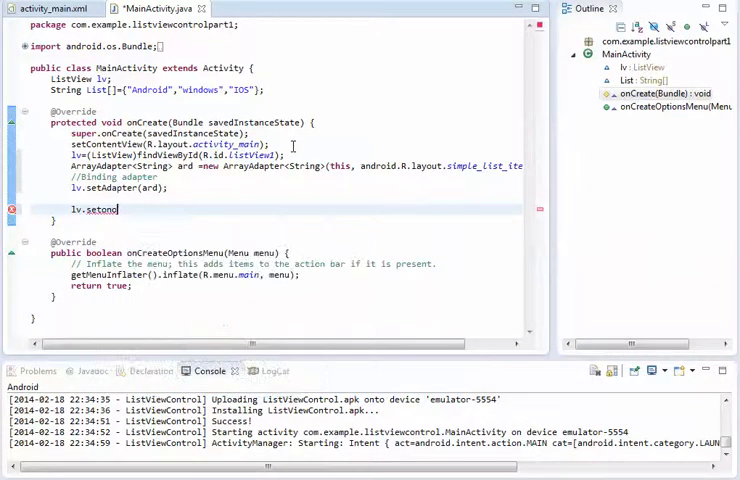
text(I)
key(ctrl+space)
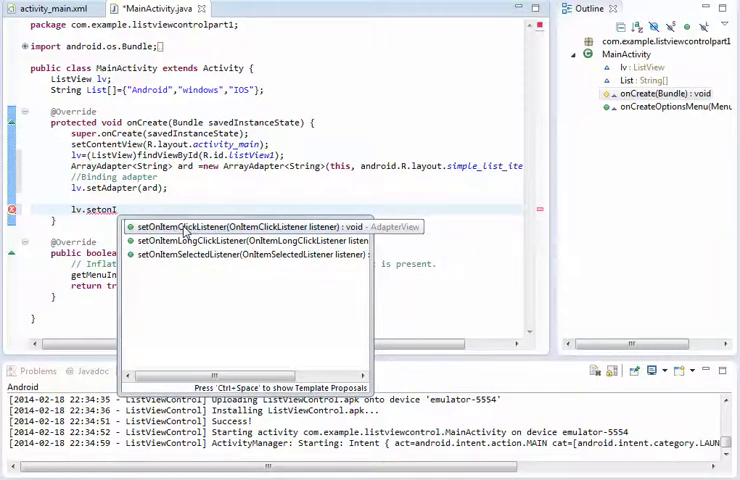
double_click(182, 227)
text(new)
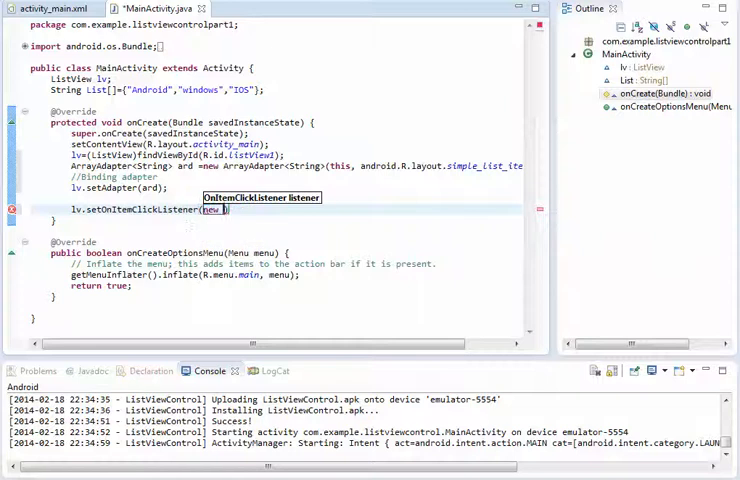
- Pass a new anonymous OnItemClickListener, close the statement and save MainActivity.java
key(ctrl+space)
key(Return)
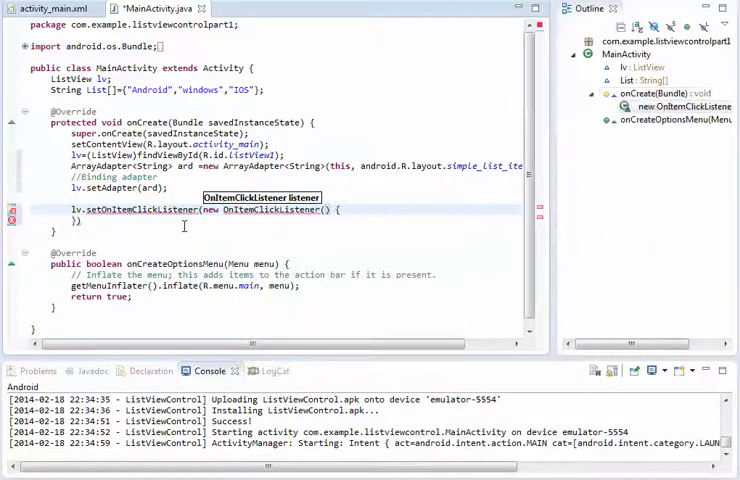
click(198, 221)
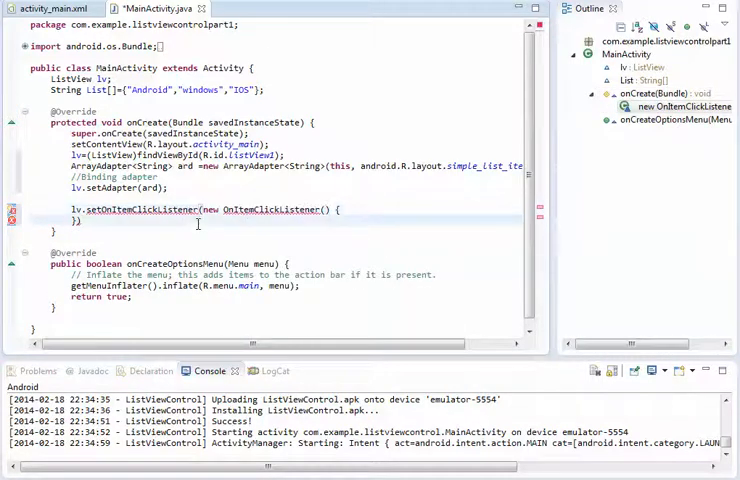
text(;)
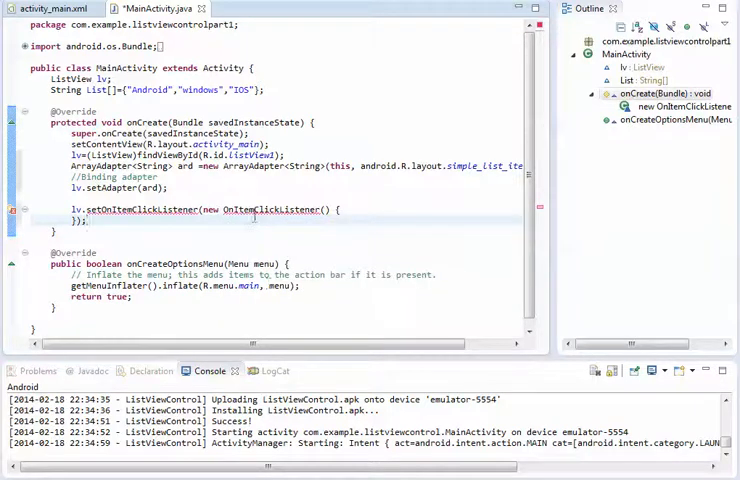
key(ctrl+s)
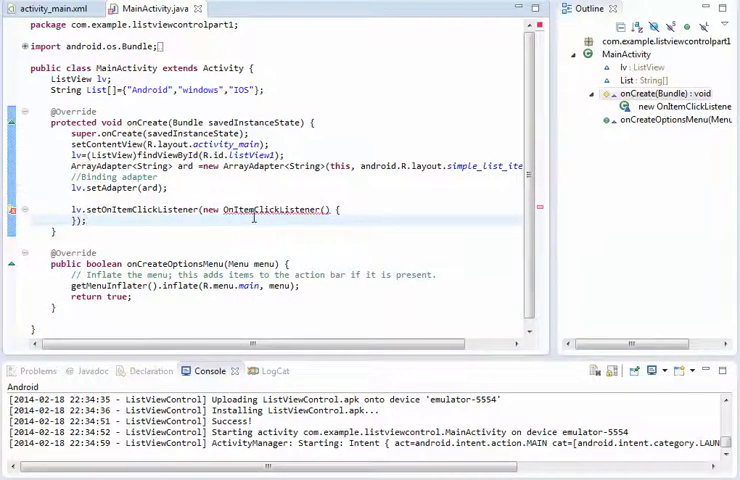
- Generate the onItemClick stub, rename arg2 to position and add a line below the TODO comment
mouse_move(280, 210)
click(263, 268)
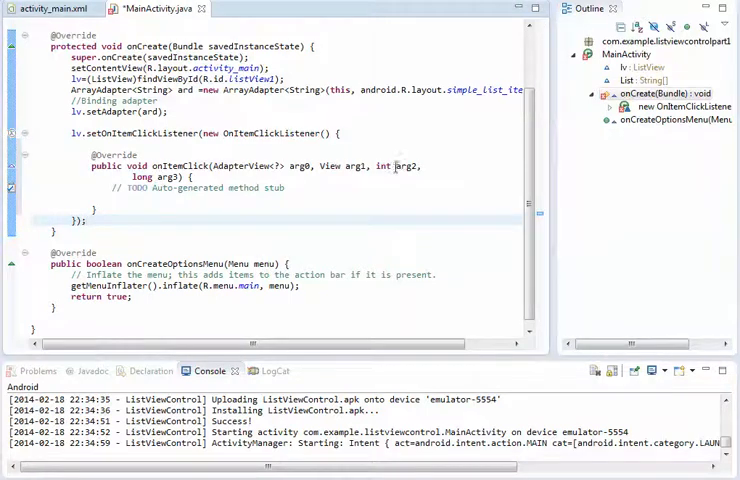
double_click(405, 166)
text(p)
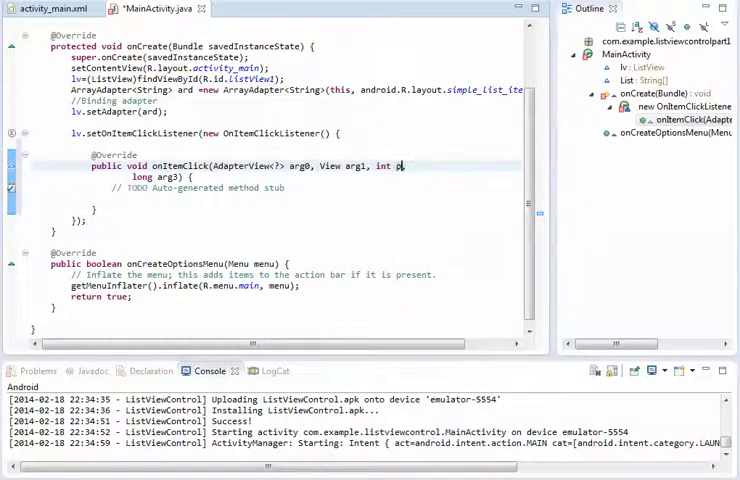
text(osition,)
click(310, 189)
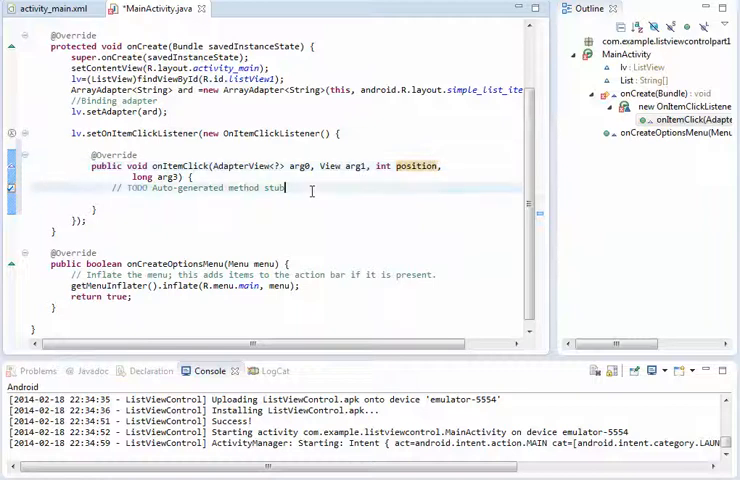
key(Return)
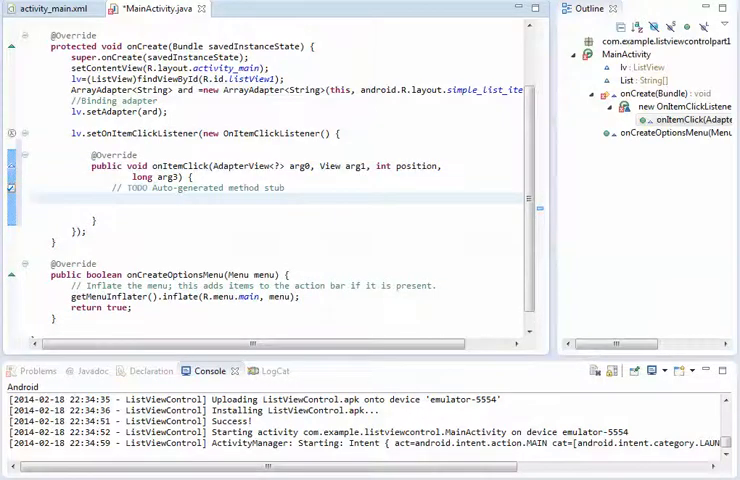
text(to)
- Start Toast.makeText with getApplicationContext() as the context argument in onItemClick
key(ctrl+space)
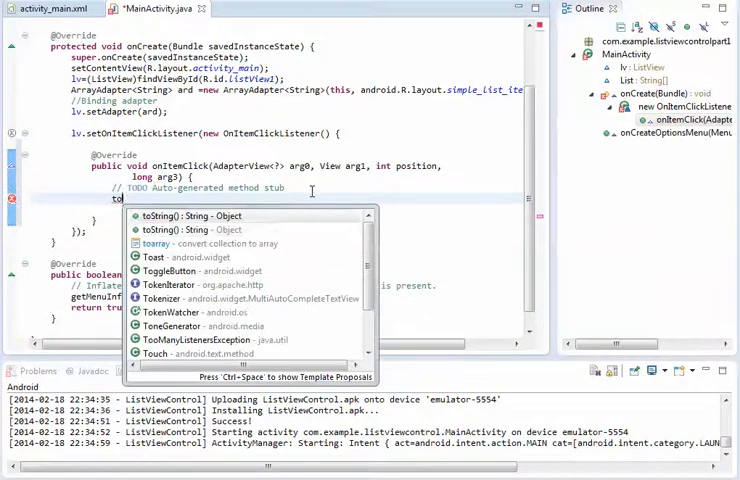
key(Down)
key(Down)
key(Down)
key(Return)
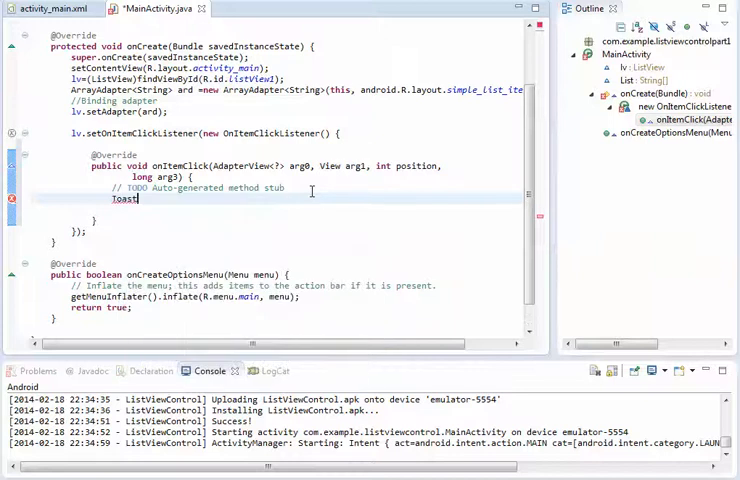
text(.)
key(Escape)
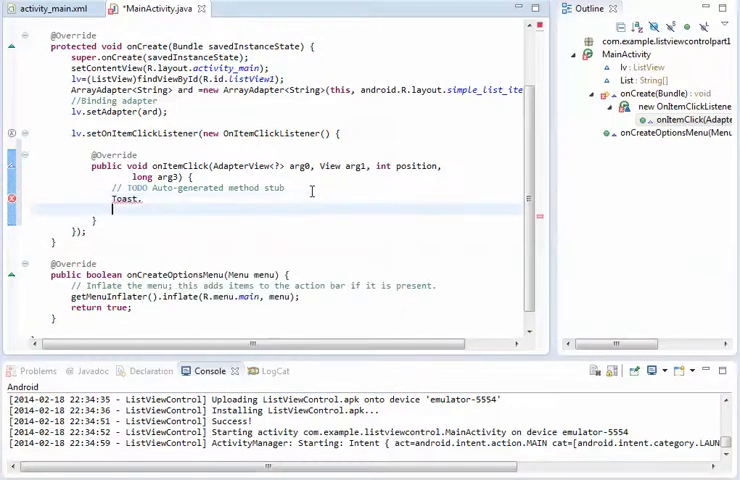
key(ctrl+space)
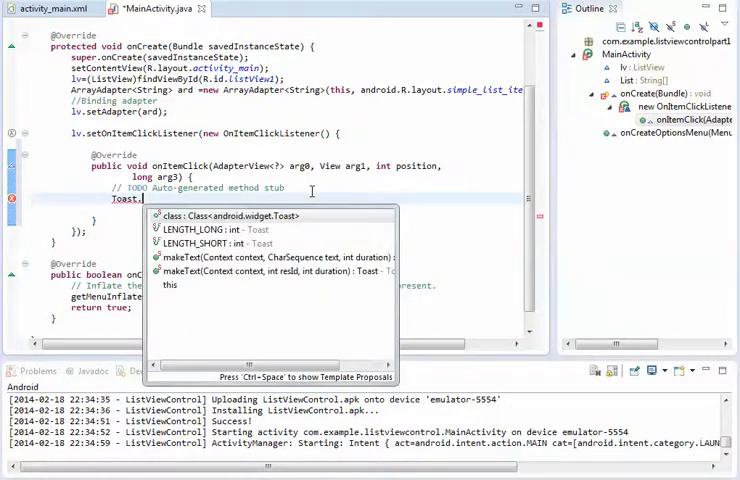
key(Down)
key(Down)
key(Down)
key(Return)
key(Down)
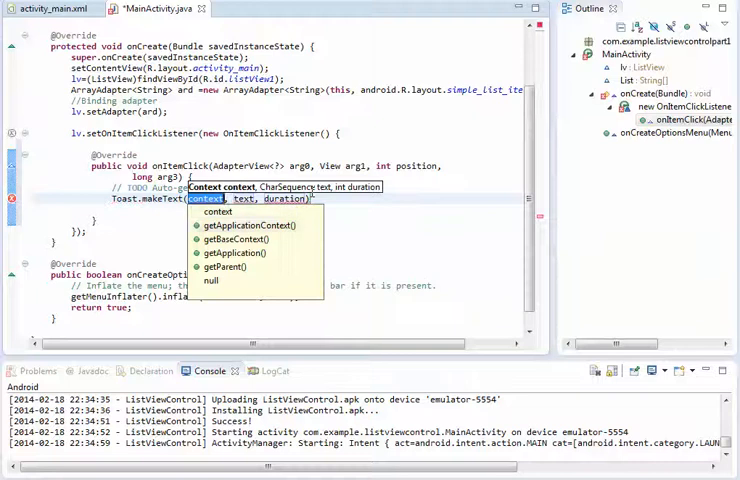
key(Down)
key(Up)
key(Return)
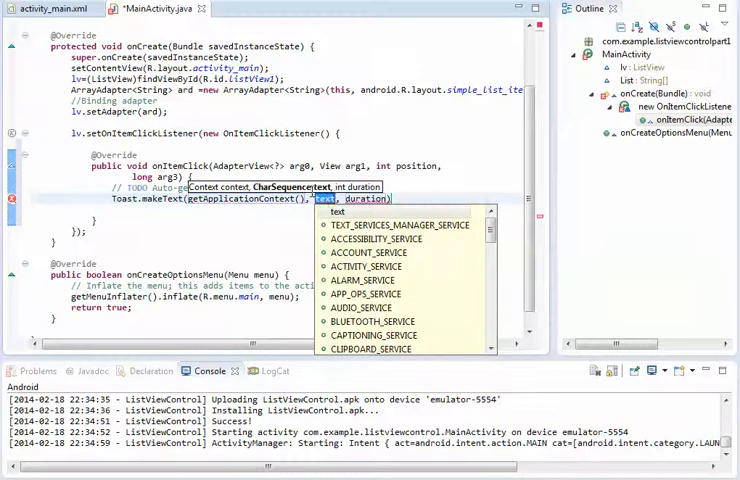
text("Sele)
text(cted item)
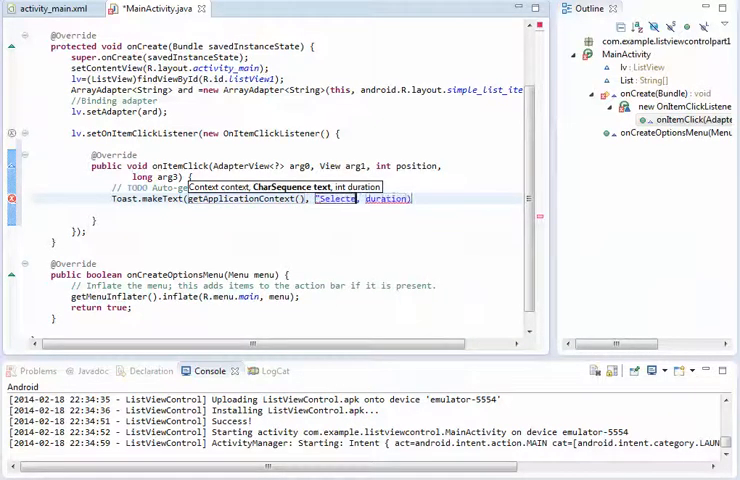
text( is:")
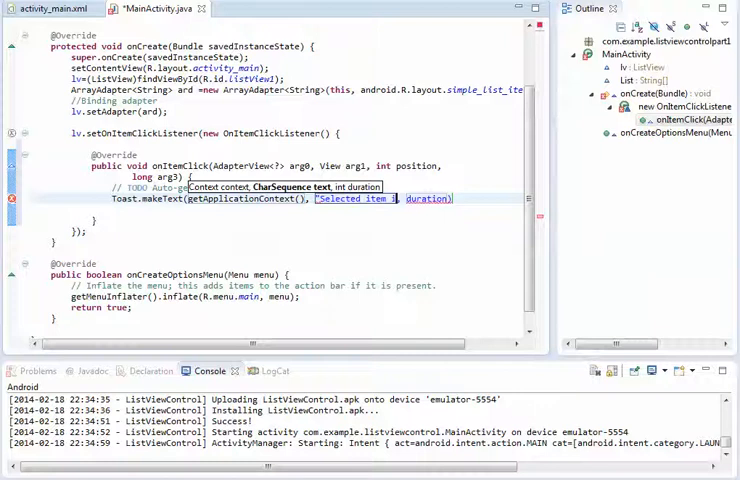
text(+)
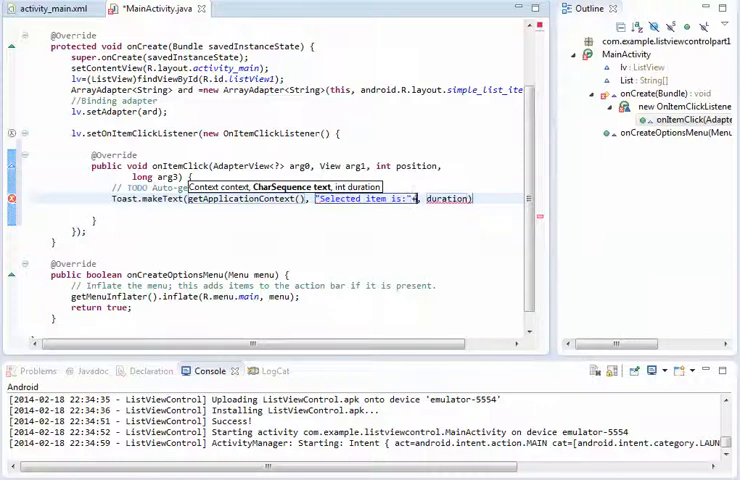
text(lv.)
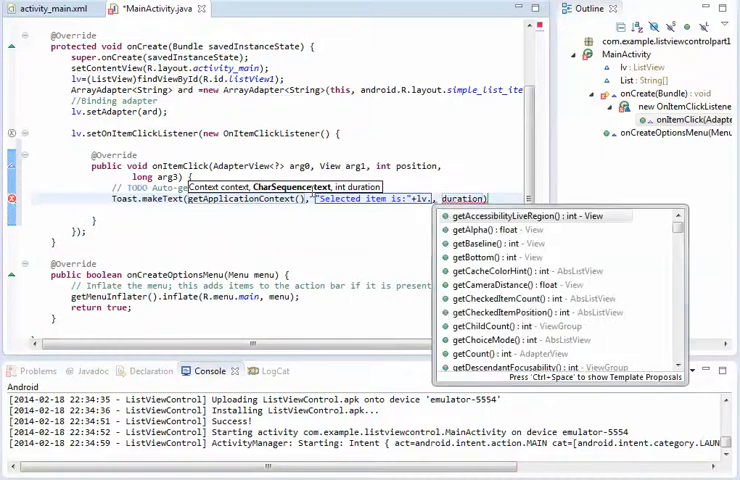
text(get)
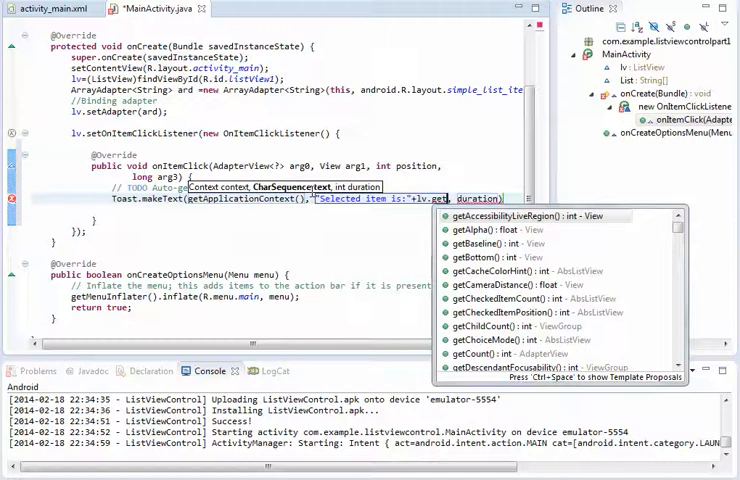
text(I)
- Set the message to "Selected item is:" plus lv.getItemAtPosition(position)
key(Down)
key(Down)
key(Return)
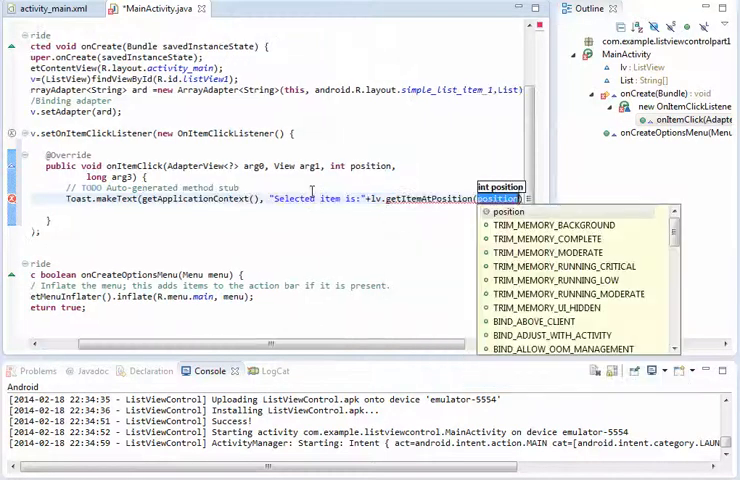
key(End)
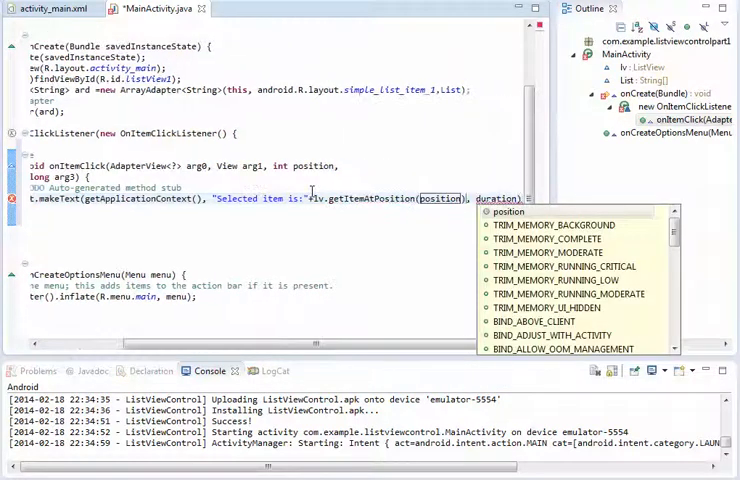
key(Escape)
key(Tab)
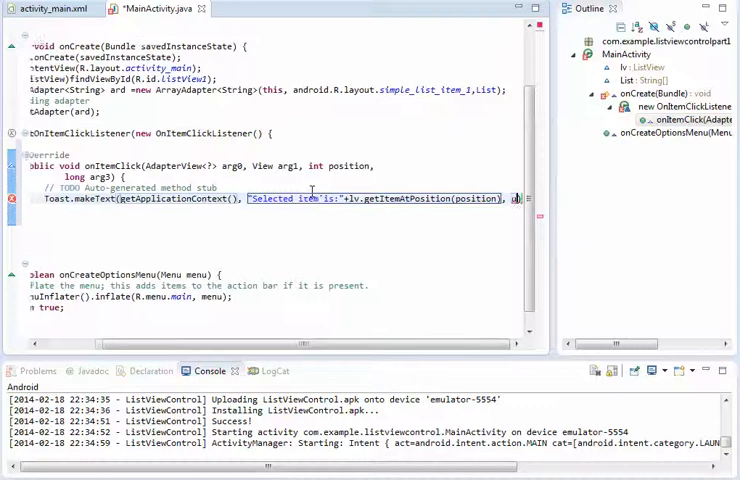
key(Tab)
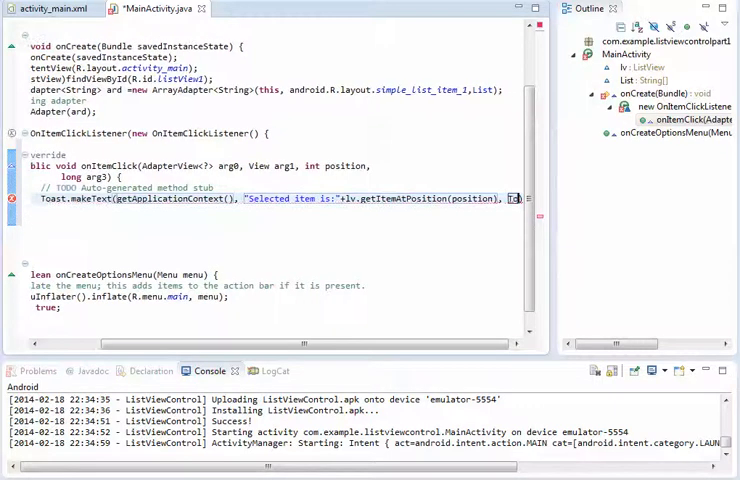
- Finish the Toast with Toast.LENGTH_SHORT and .show(), then add a line below
key(ctrl+space)
key(Return)
text(.)
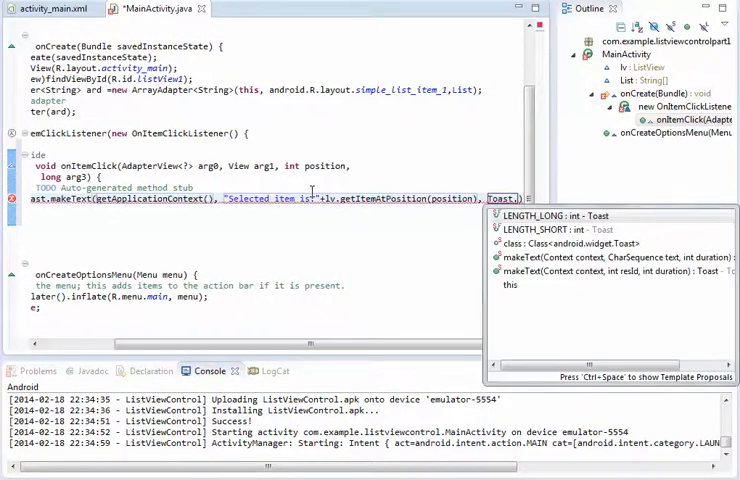
key(Down)
key(Return)
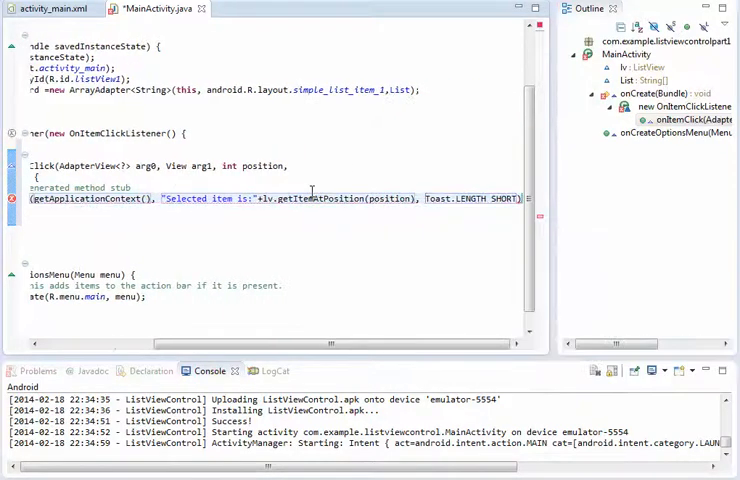
key(End)
text(.sh)
key(Return)
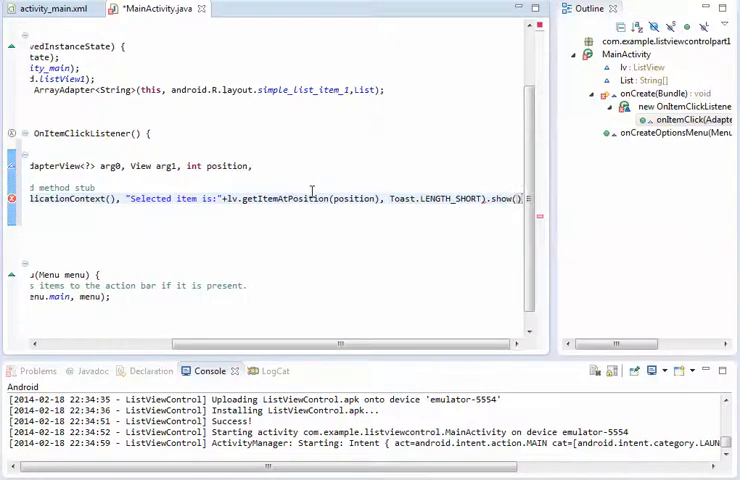
key(Return)
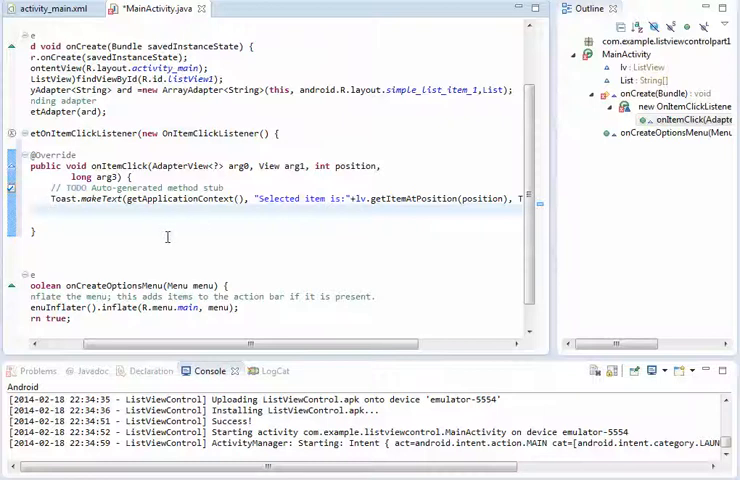
drag(220, 344, 160, 344)
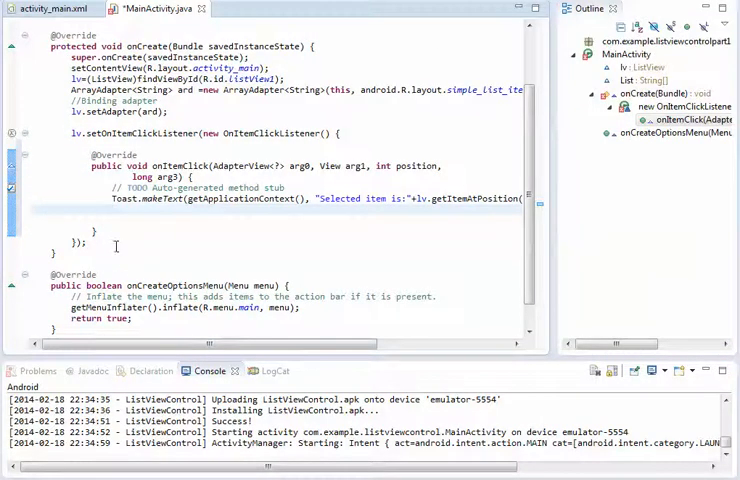
- Add a //long press event comment and call lv.setOnItemLongClickListener after the click listener
click(116, 243)
key(Return)
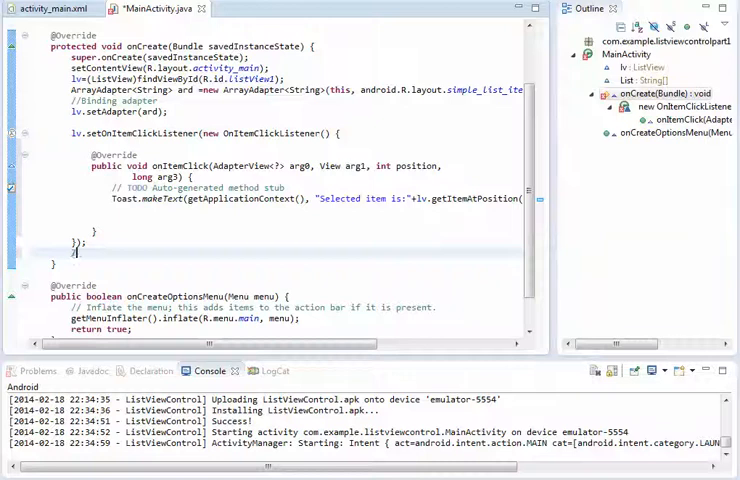
text(///long pre)
text(ss)
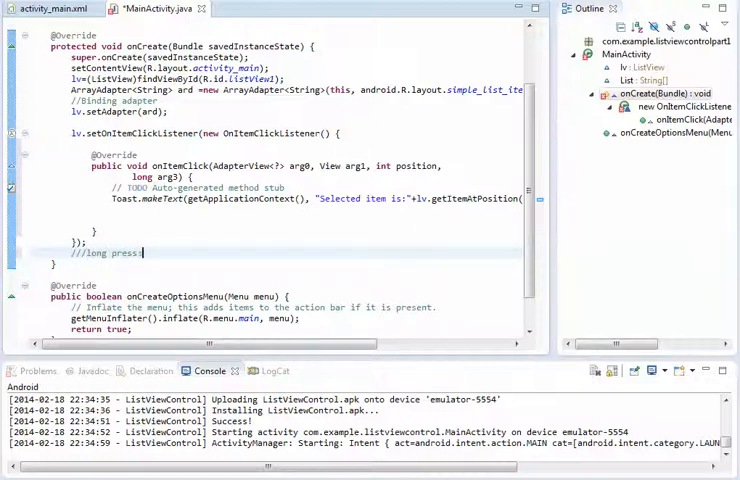
text( event)
key(Return)
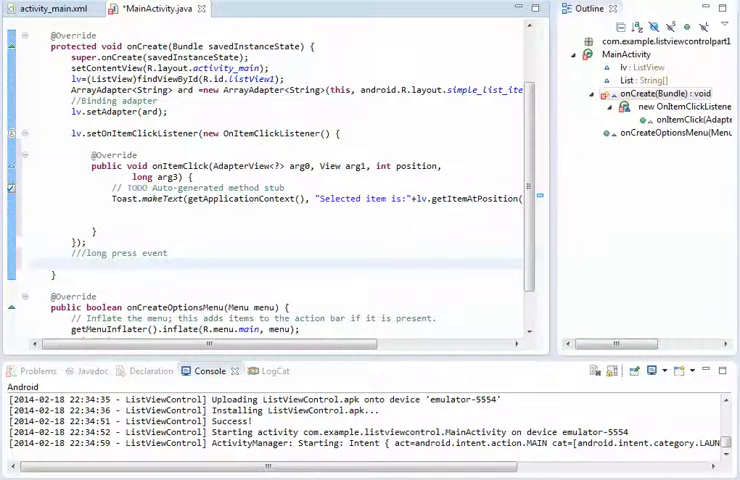
text(lv.)
text(set)
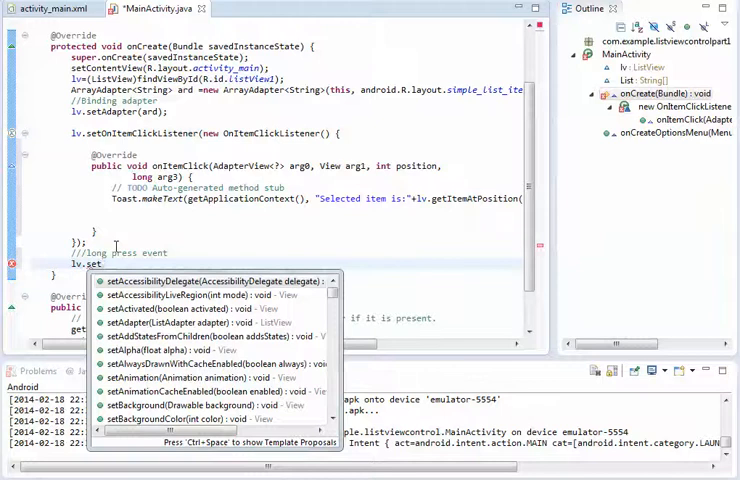
text(I)
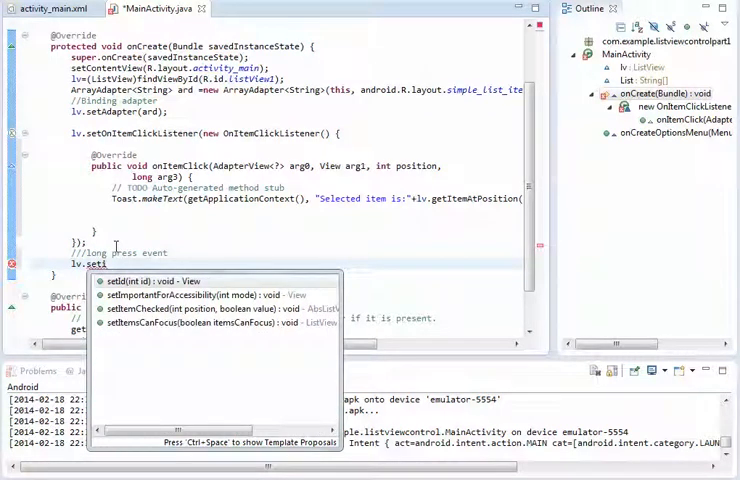
key(BackSpace)
key(BackSpace)
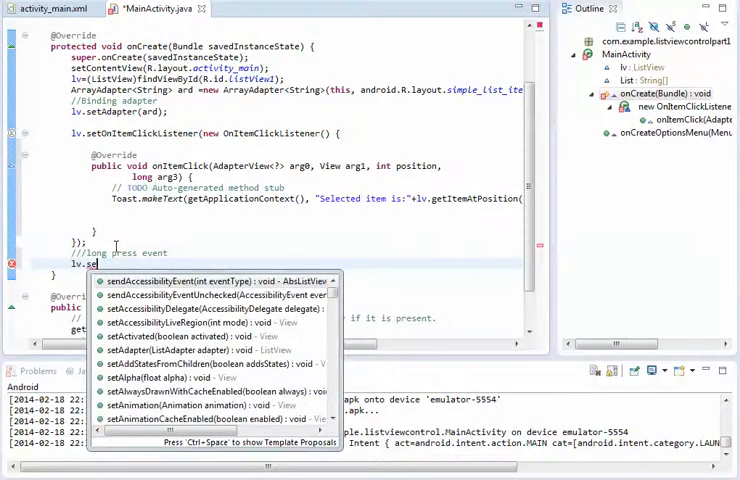
text(ton)
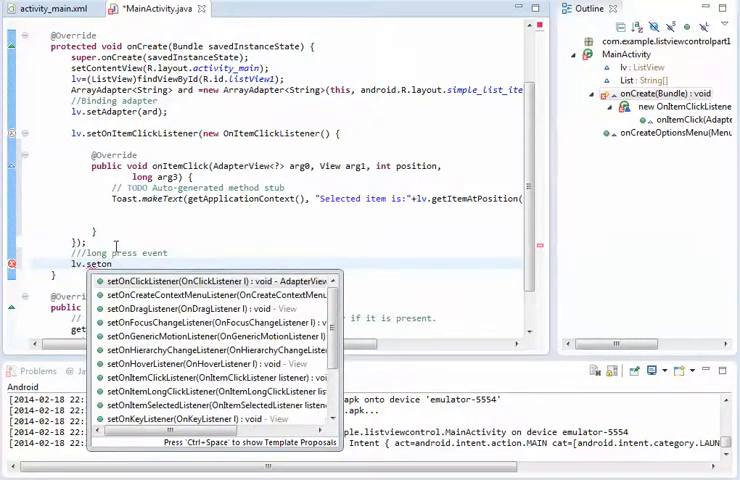
text(I)
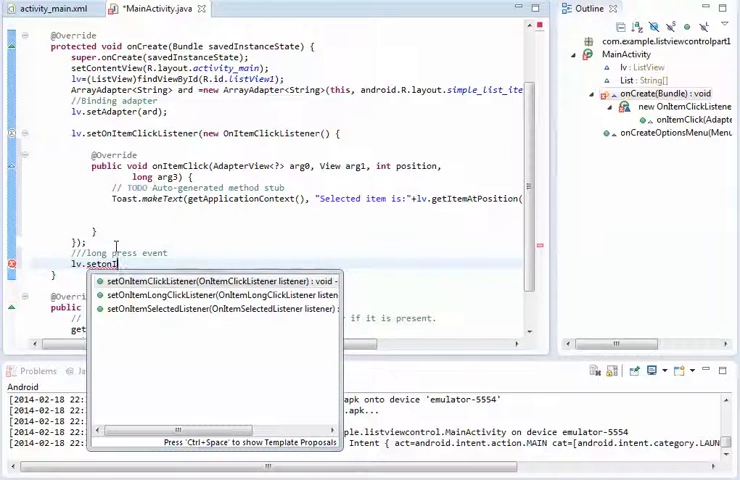
key(Down)
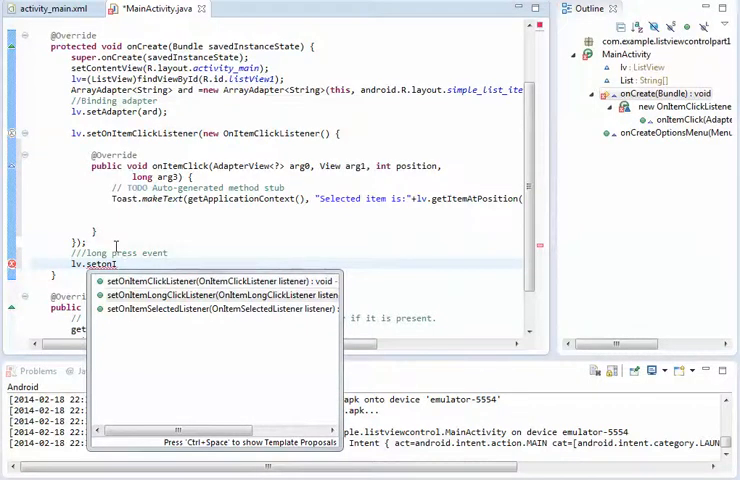
key(Return)
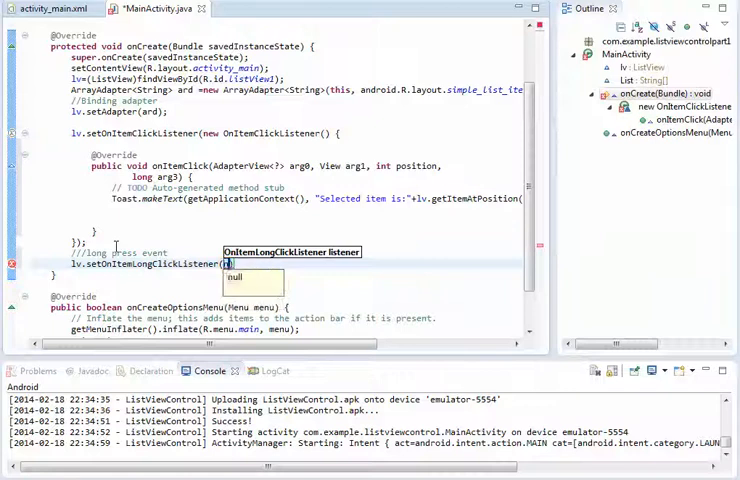
text(new)
- Pass an anonymous OnItemLongClickListener, import it and generate the onItemLongClick stub
key(ctrl+space)
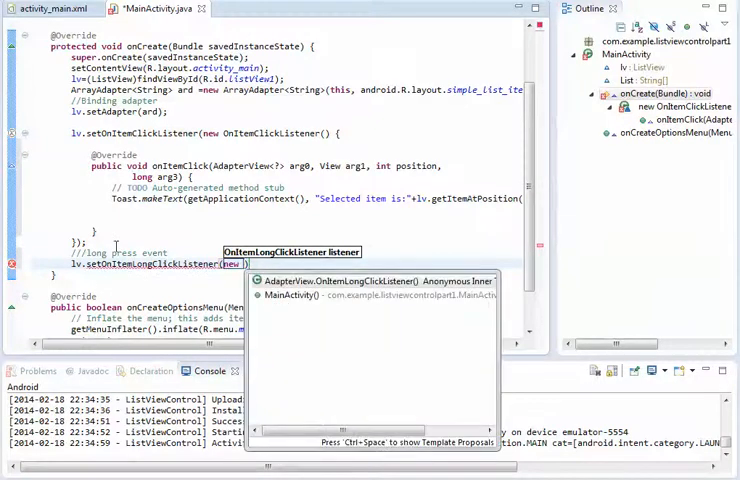
key(Return)
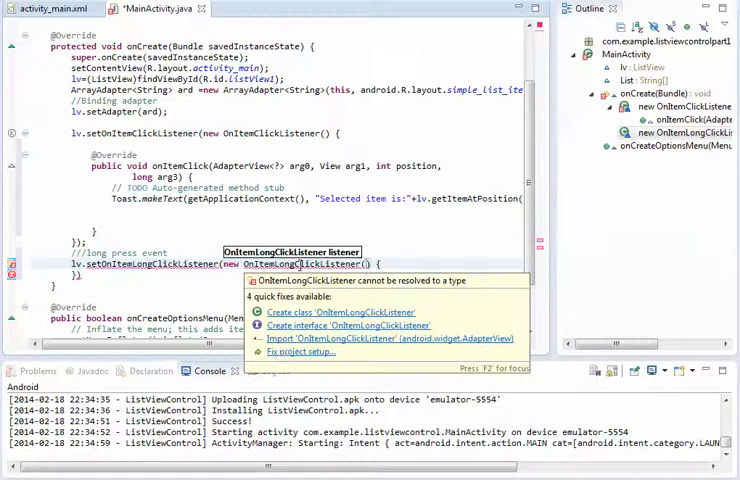
click(283, 340)
mouse_move(302, 264)
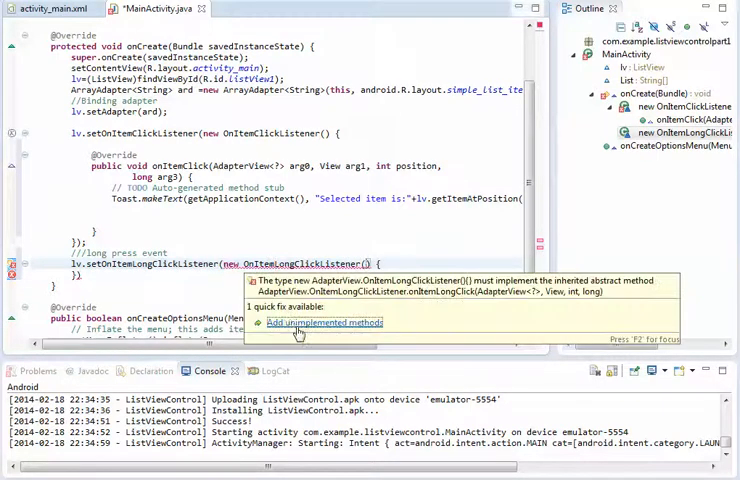
click(300, 323)
scroll(170, 318, down, 1)
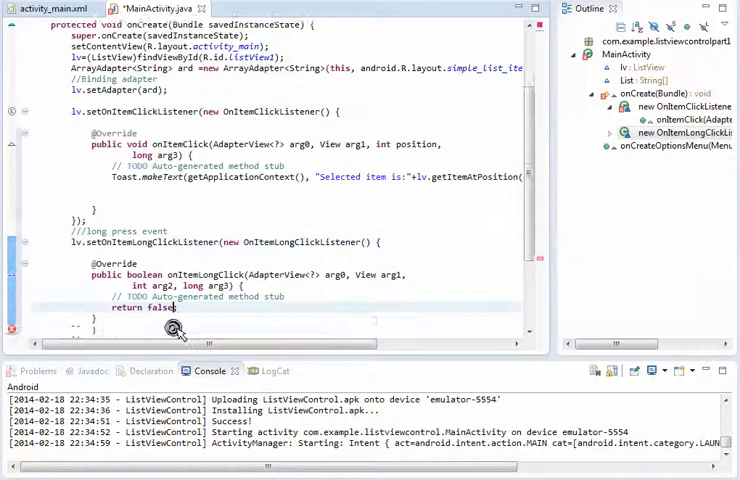
scroll(170, 318, down, 1)
click(116, 296)
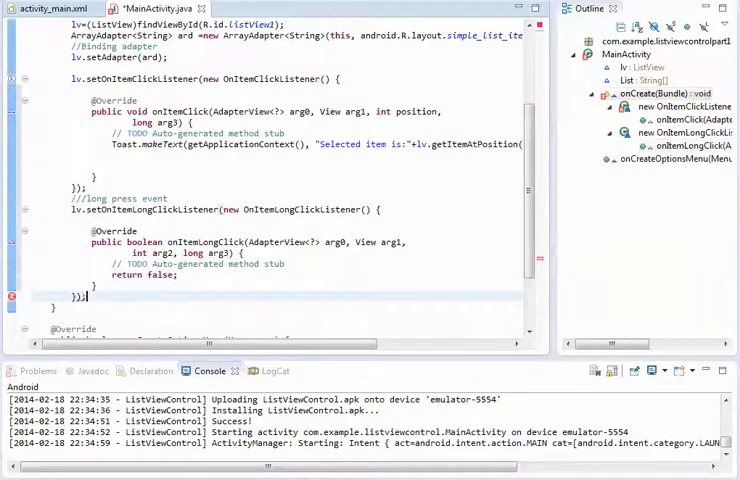
text(;)
- Start Toast.makeText with getApplicationContext() inside onItemLongClick
click(306, 263)
key(Return)
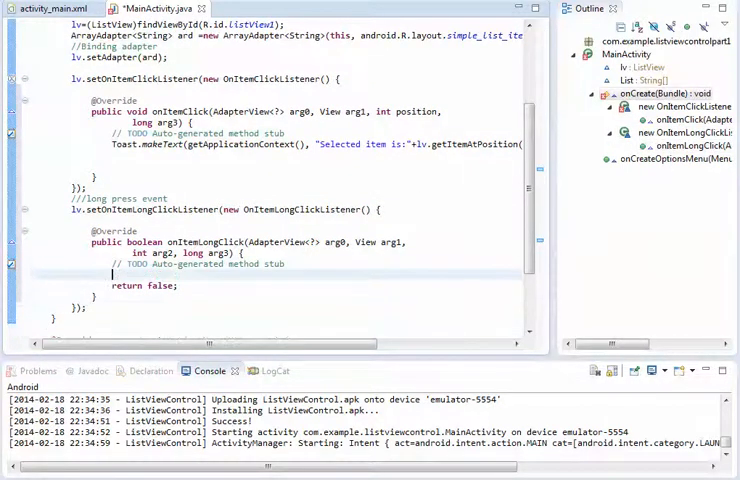
text(Tto)
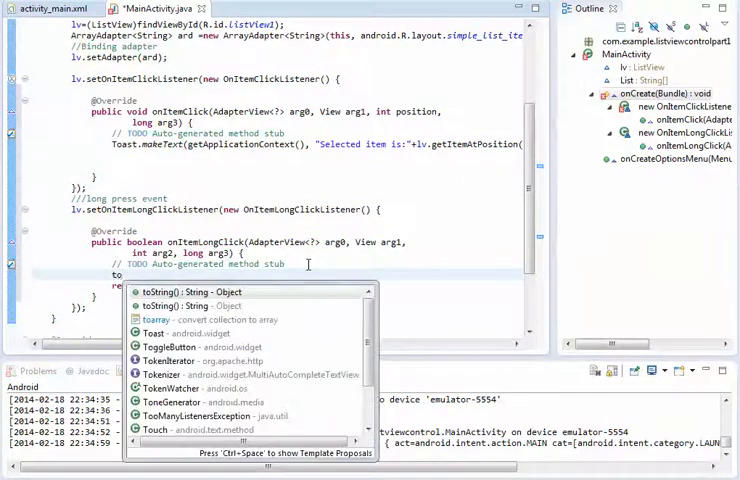
key(Down)
key(Down)
key(Return)
text(.)
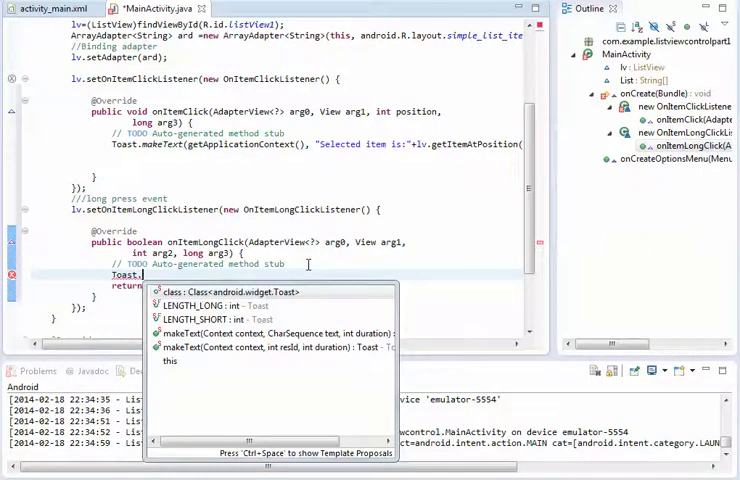
key(Down)
key(Down)
key(Down)
key(Return)
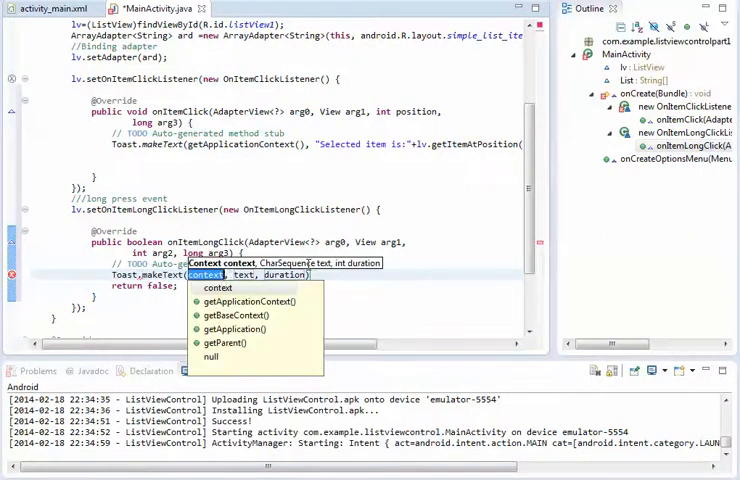
key(Down)
key(Return)
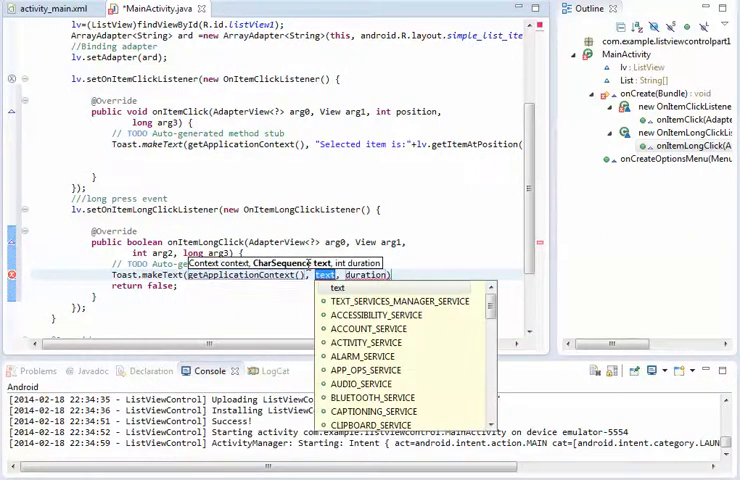
text("Long)
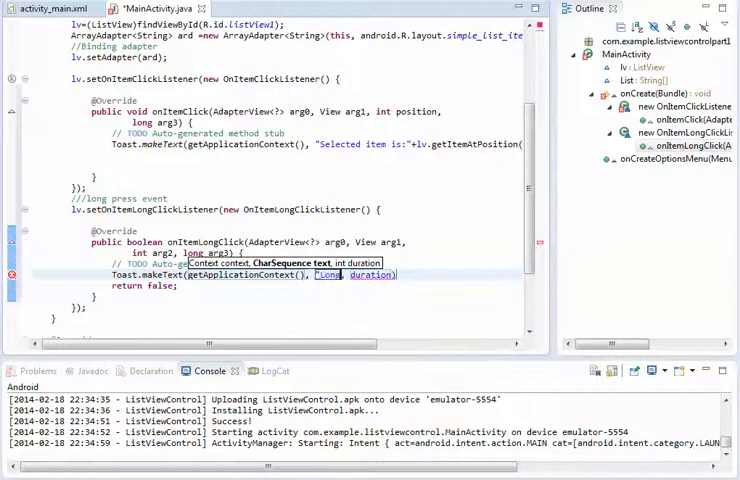
text( Press)
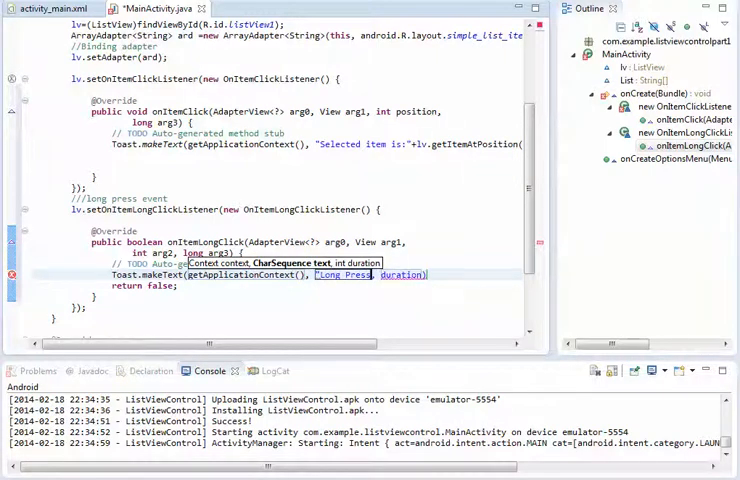
text( Ev)
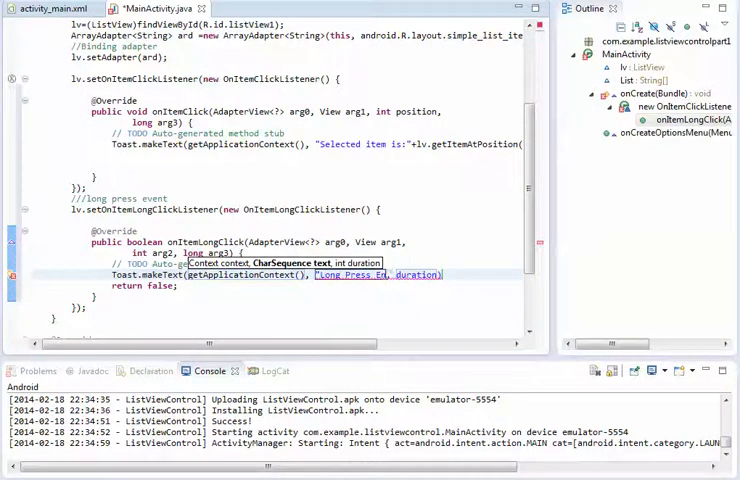
text(ent")
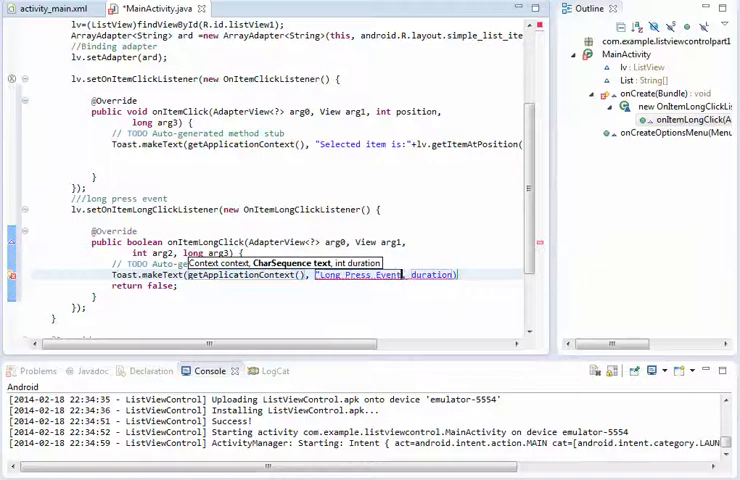
text( is gen)
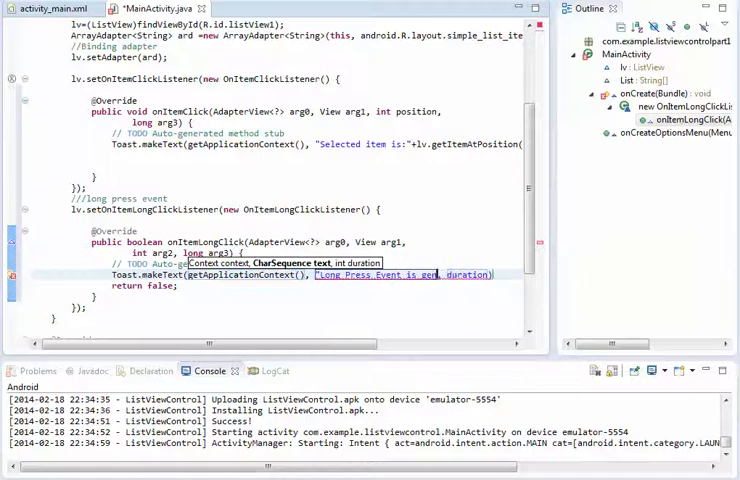
text(era)
- Set the Toast message to "Long Press Event is Occured"
key(BackSpace)
key(BackSpace)
key(BackSpace)
key(BackSpace)
key(BackSpace)
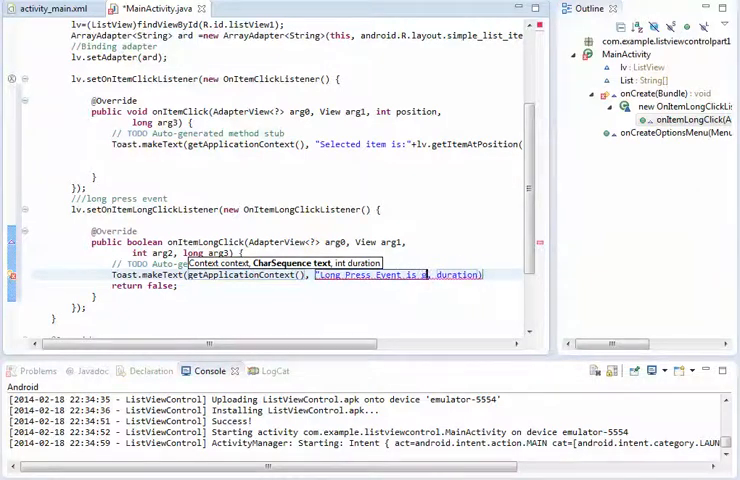
key(BackSpace)
text(Occur)
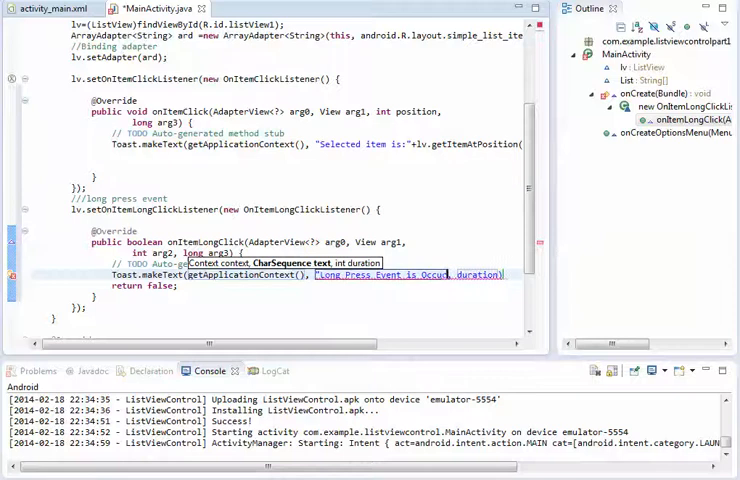
text(ed")
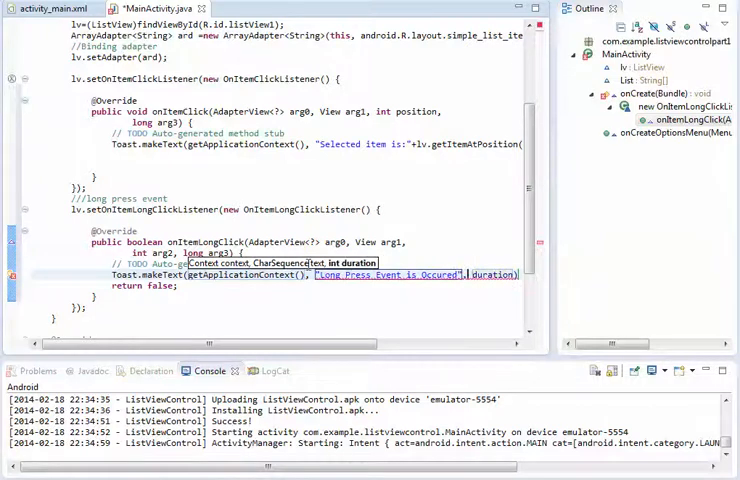
key(Right)
key(Right)
key(Delete)
key(Delete)
key(Delete)
key(Delete)
key(Delete)
key(Delete)
key(Delete)
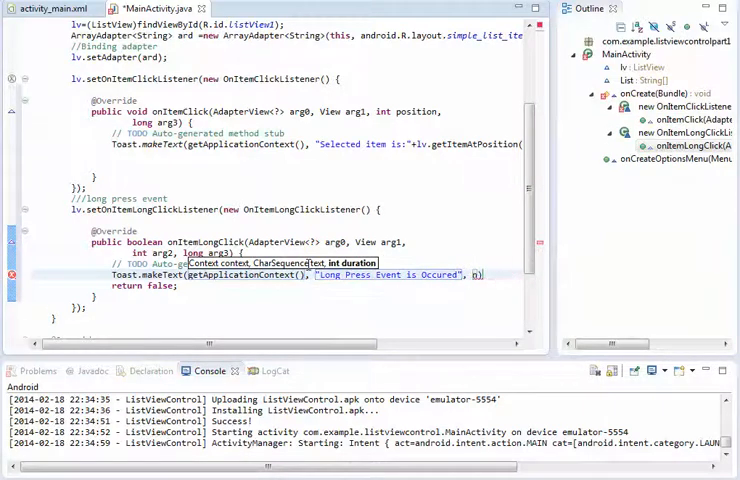
key(Delete)
text(t)
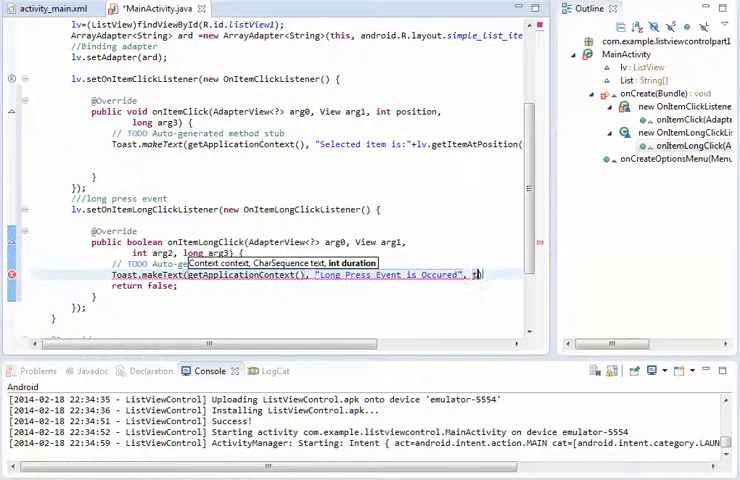
text(o)
- Finish the Toast with Toast.LENGTH_SHORT and .show(), then save MainActivity.java
key(Down)
key(Down)
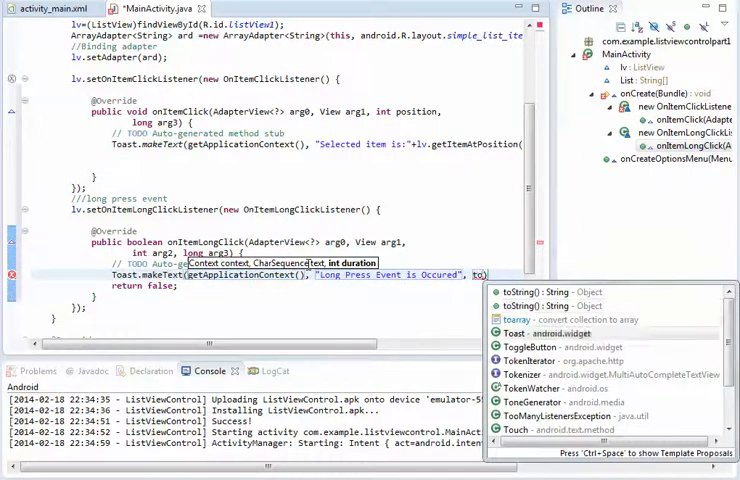
key(Return)
text(.)
key(Down)
key(Return)
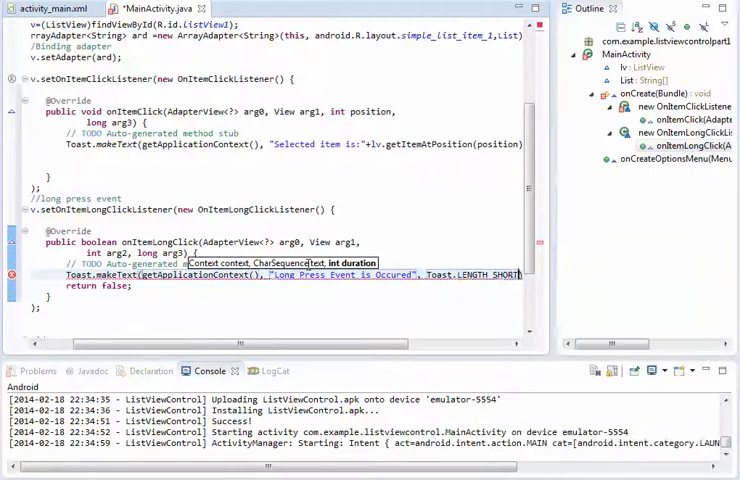
key(End)
text(.sh)
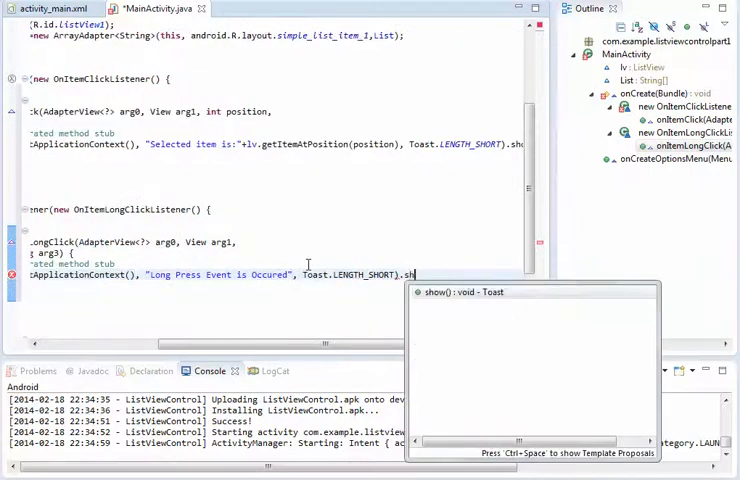
key(Return)
text(;)
key(Return)
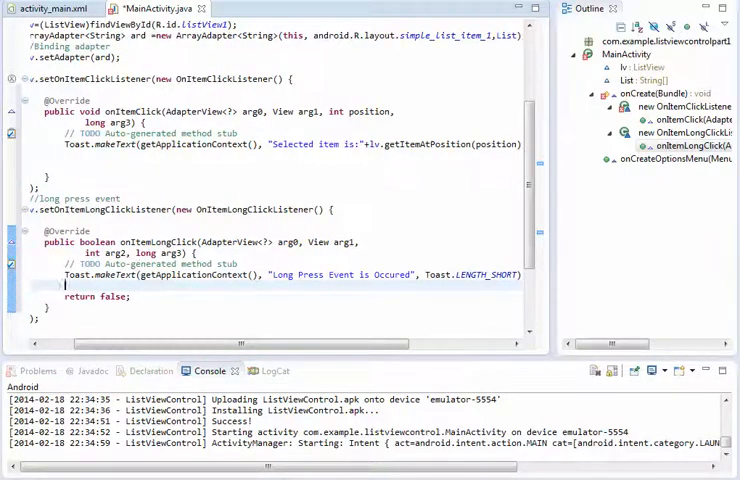
key(ctrl+s)
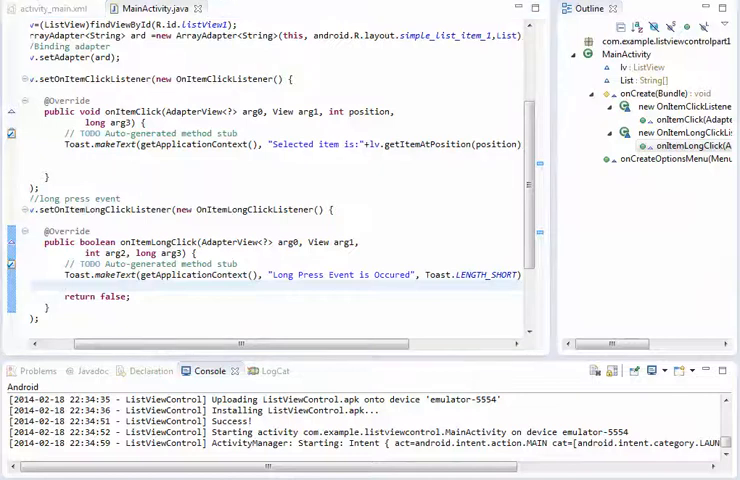
- Run ListViewControlPart1 as an Android Application and keep the Android console showing
key(shift+F10)
mouse_move(20, 338)
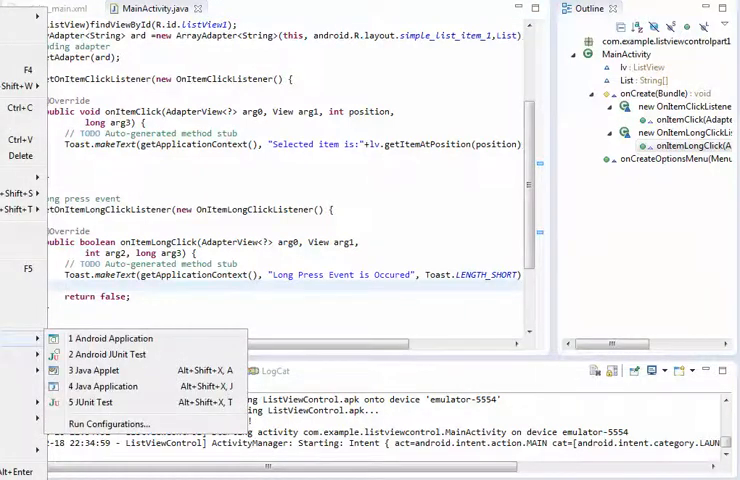
click(112, 338)
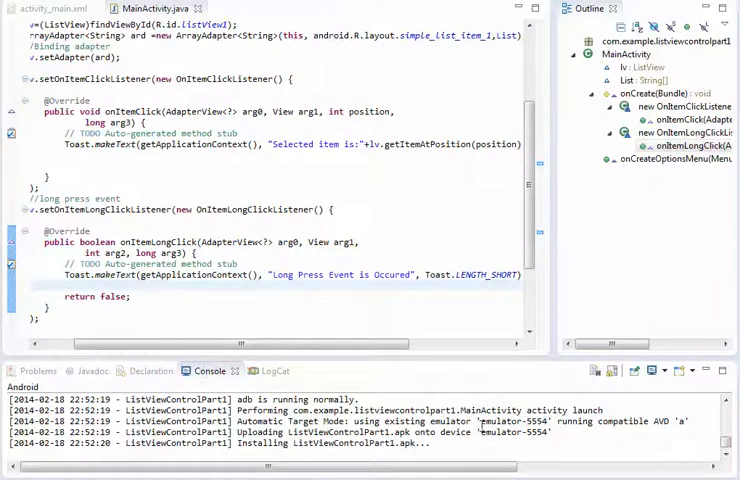
click(666, 372)
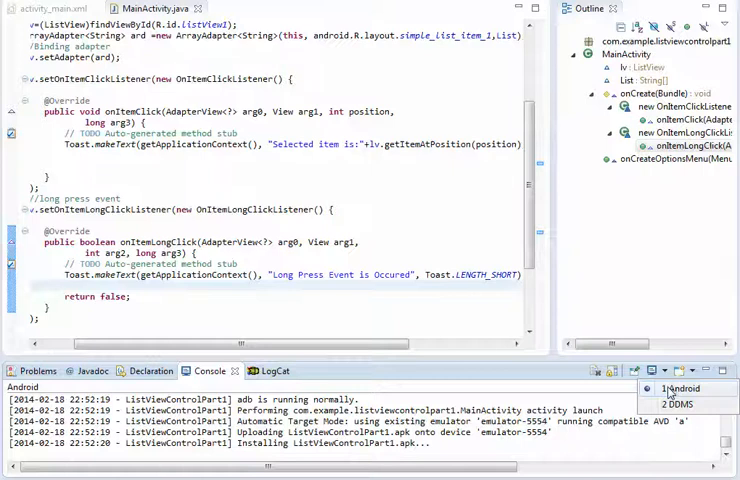
click(672, 389)
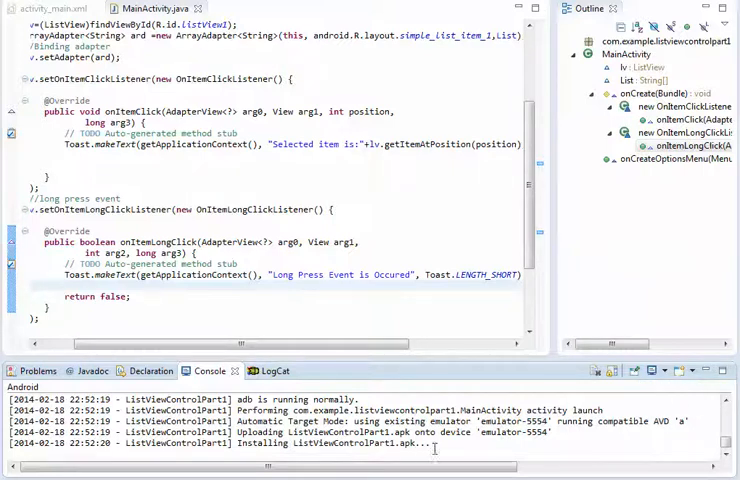
- Review the Console log until the activity launch line confirms the app started on the emulator
drag(434, 444, 240, 432)
click(300, 424)
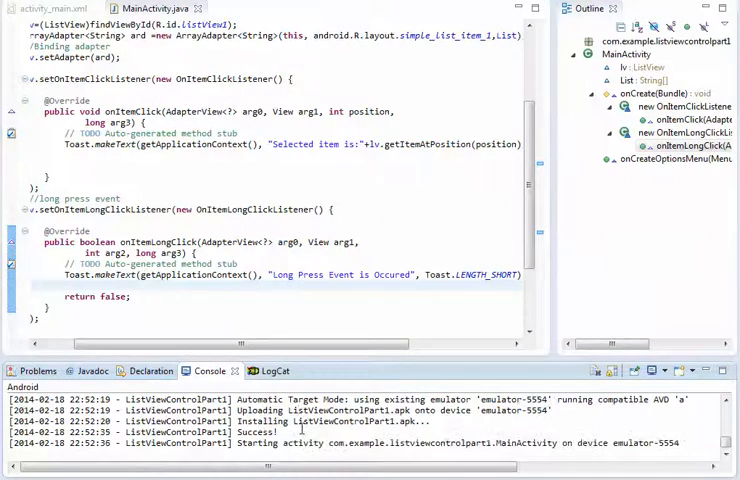
drag(241, 443, 465, 443)
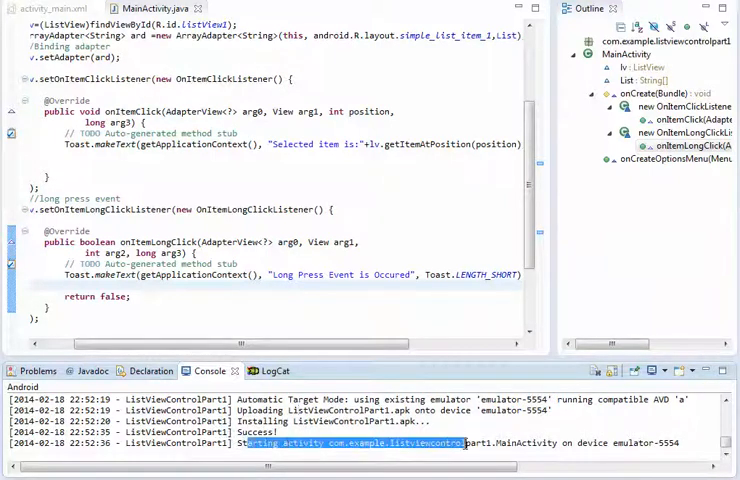
click(465, 443)
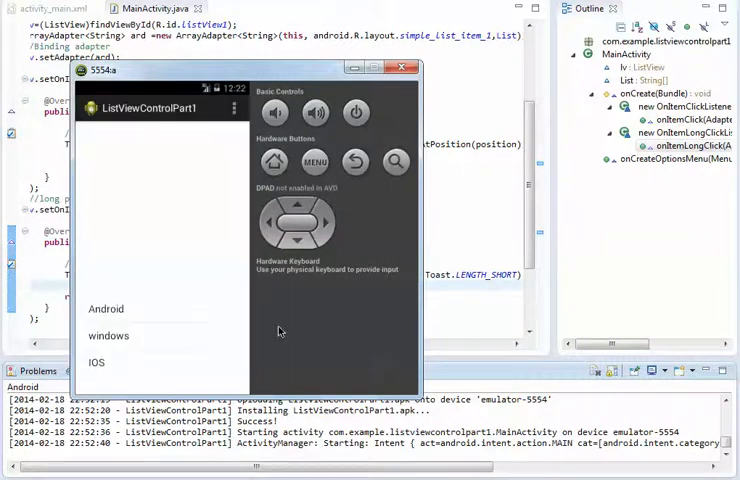
click(137, 316)
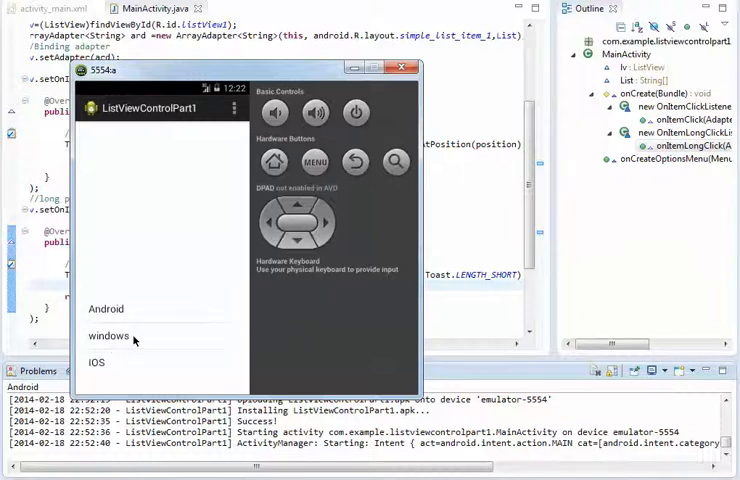
click(133, 340)
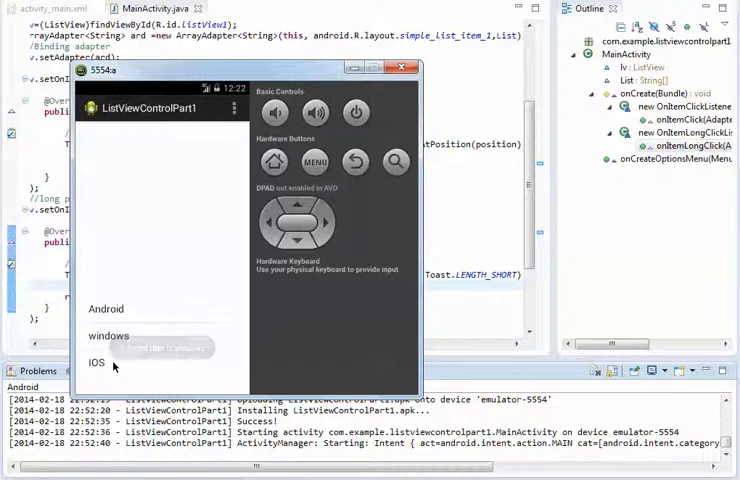
click(113, 366)
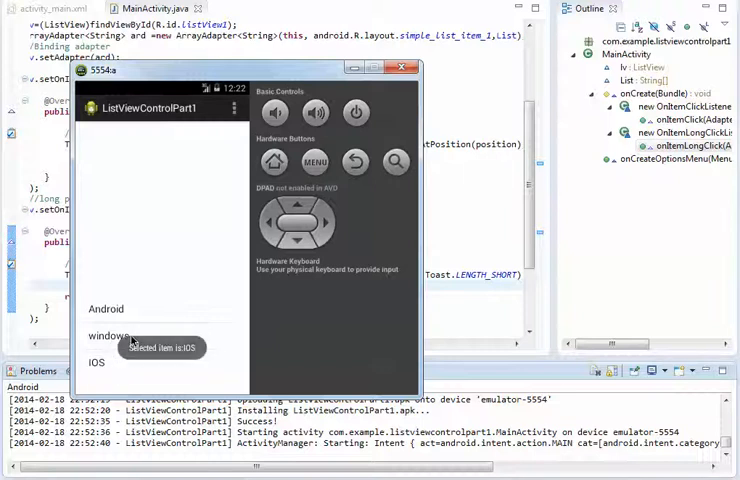
click(131, 337)
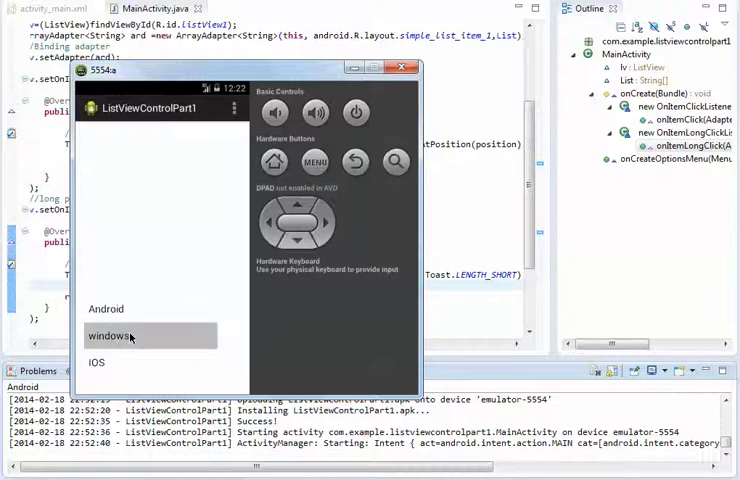